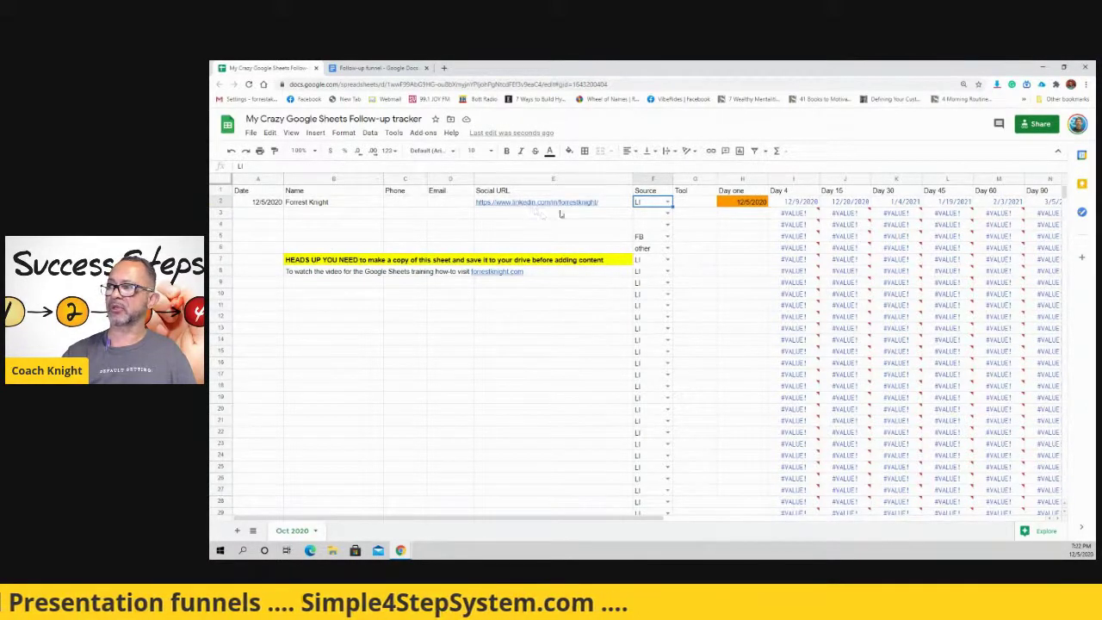
mouse_move(564, 210)
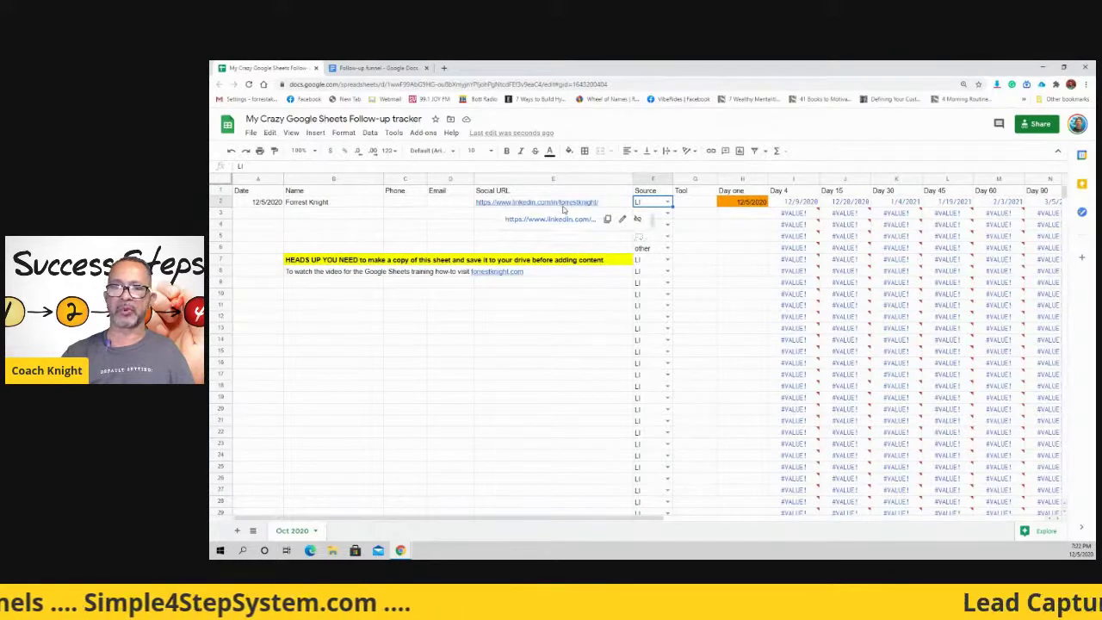
click(561, 328)
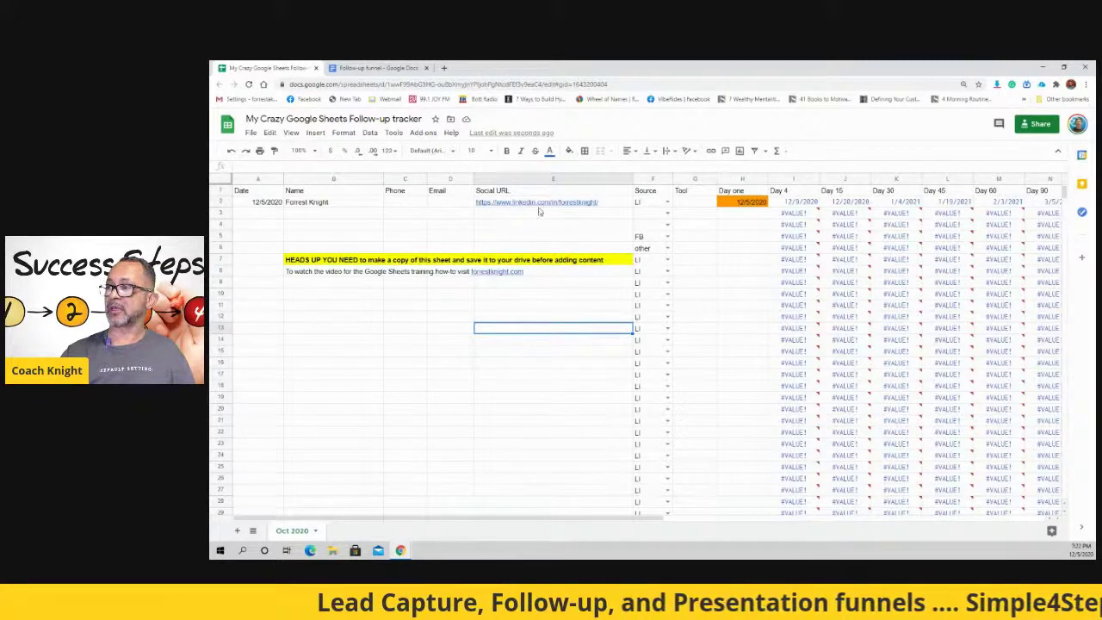
mouse_move(541, 207)
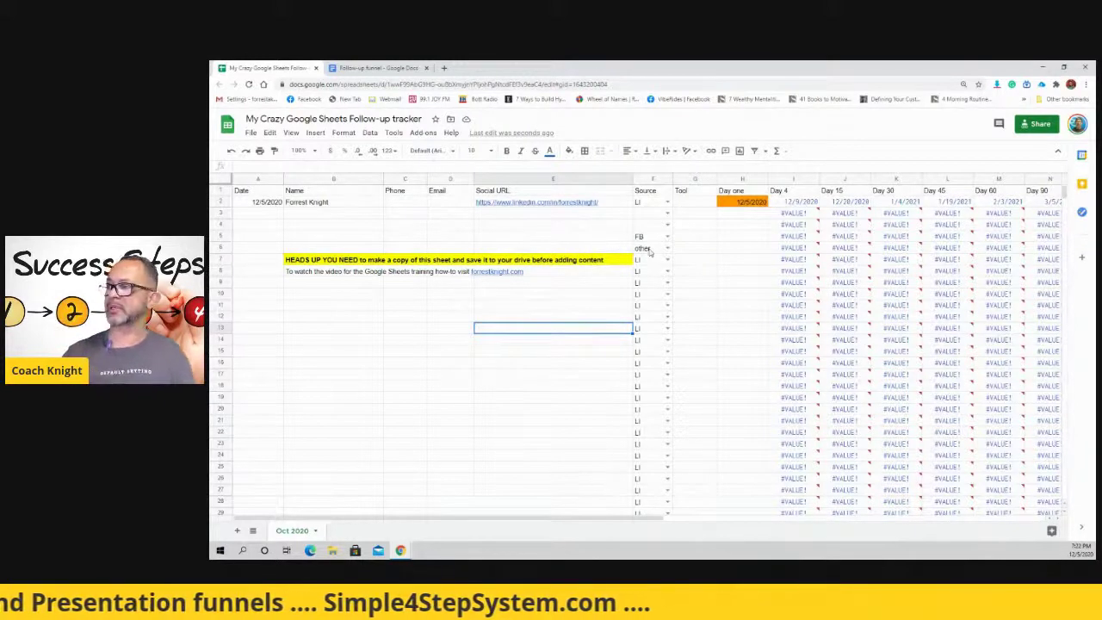
click(695, 203)
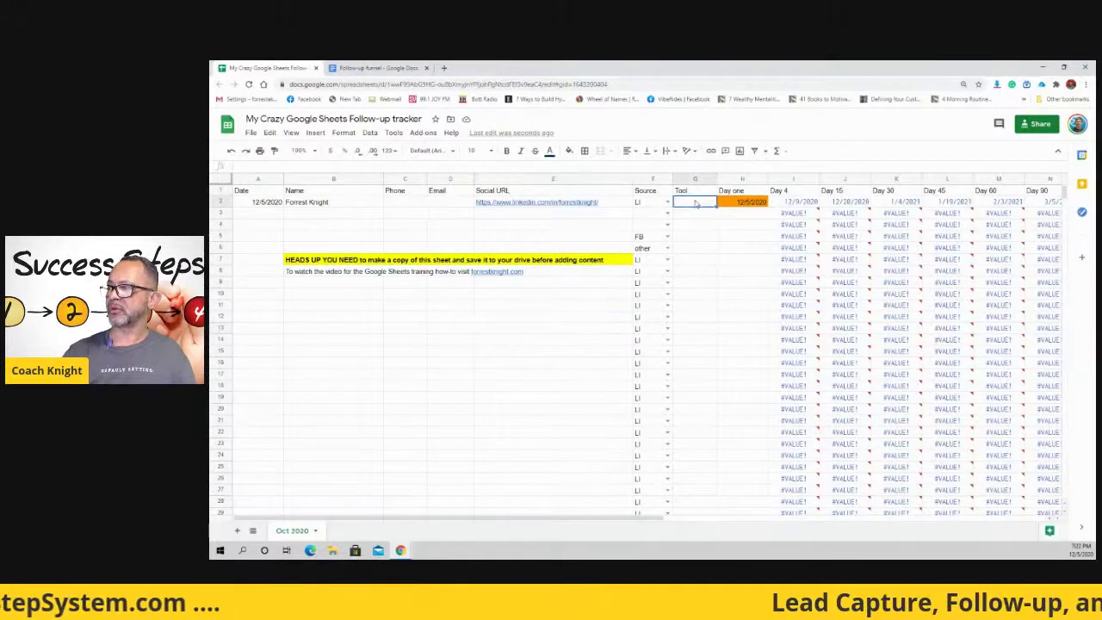
right_click(696, 203)
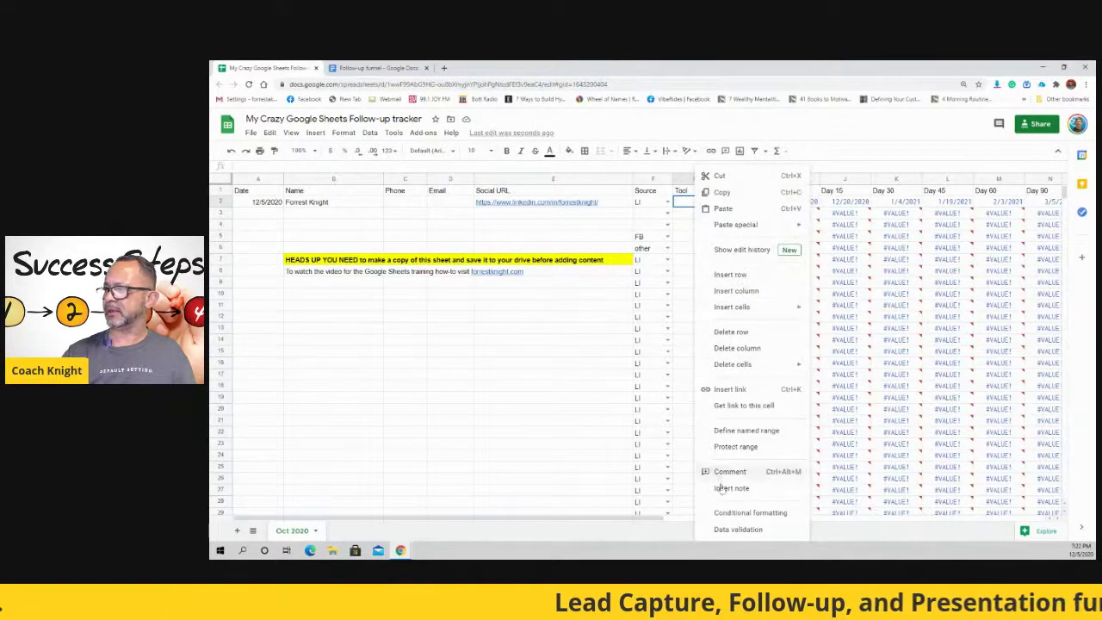
click(559, 365)
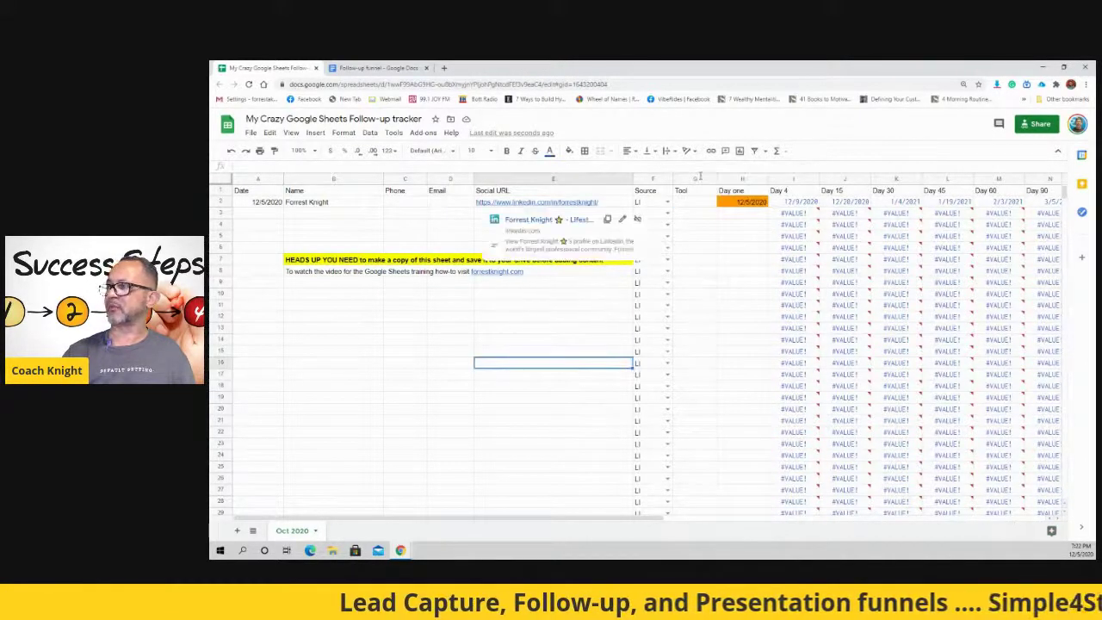
Copy the full line of tool names from the Follow-up funnel document.
click(367, 69)
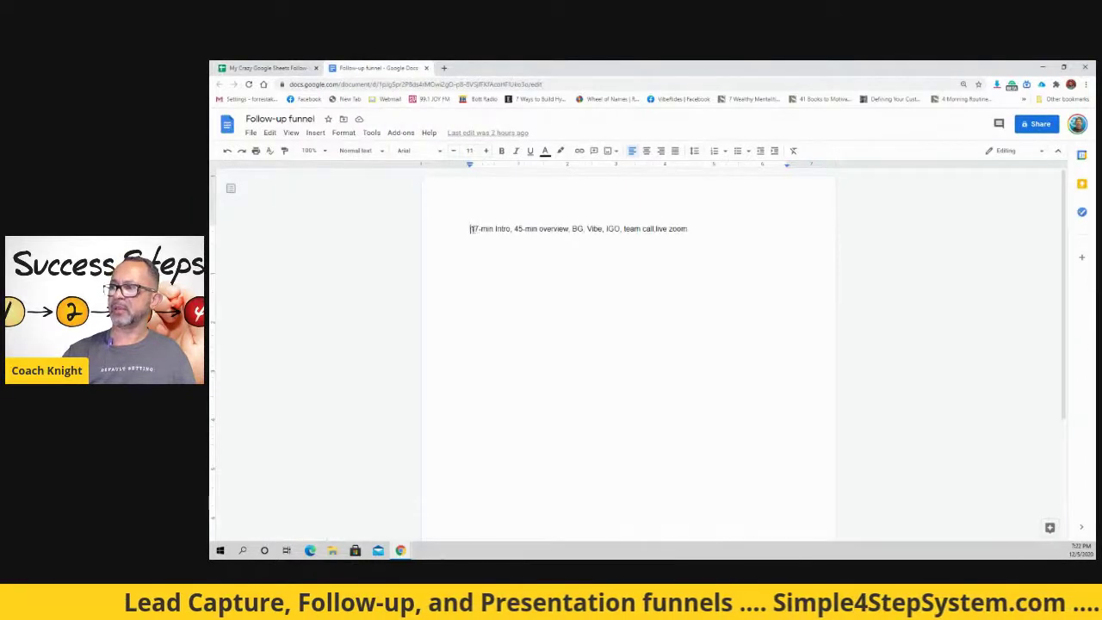
drag(470, 229, 690, 229)
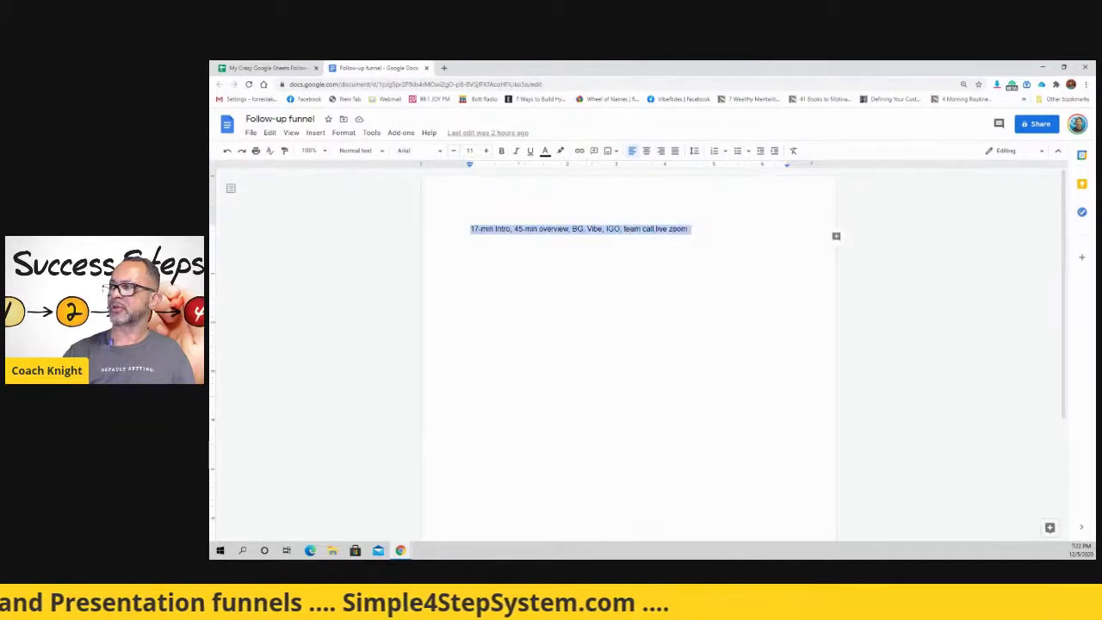
right_click(649, 234)
click(649, 250)
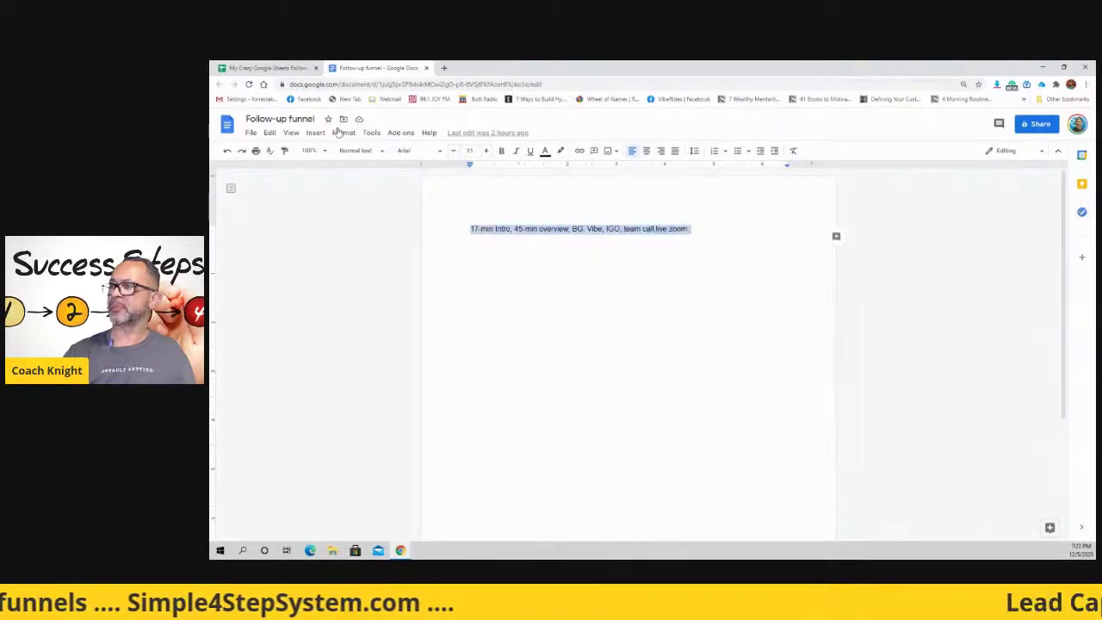
In the tracker sheet, add data validation to G2 as a list of items: 17-min Intro, 45-min overview, BG, Vibe, IGO, team call, live zoom.
click(284, 68)
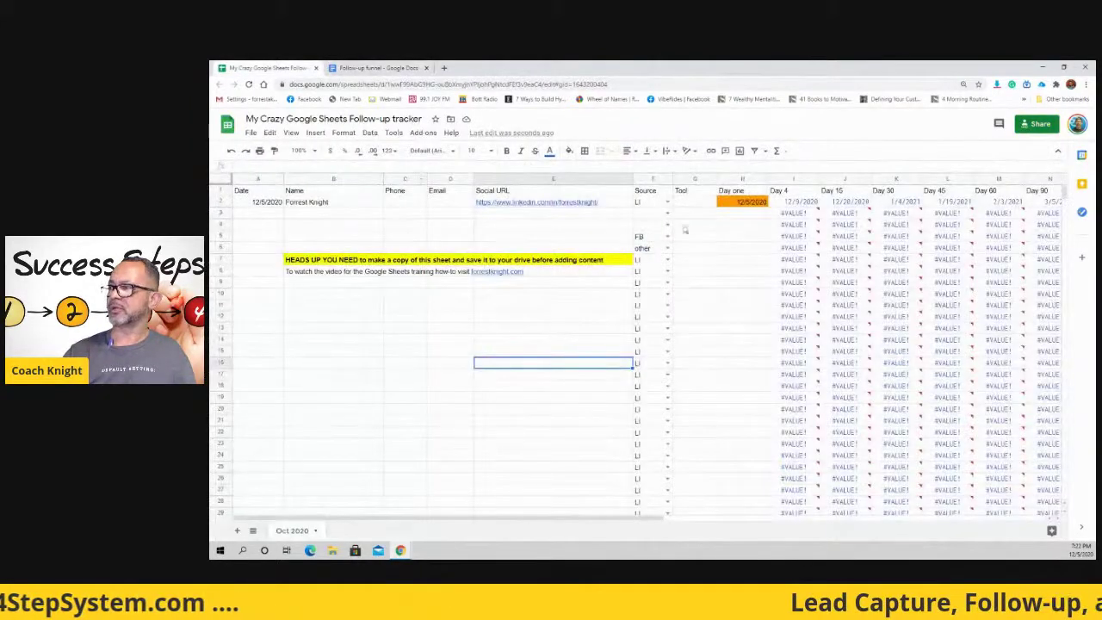
right_click(687, 204)
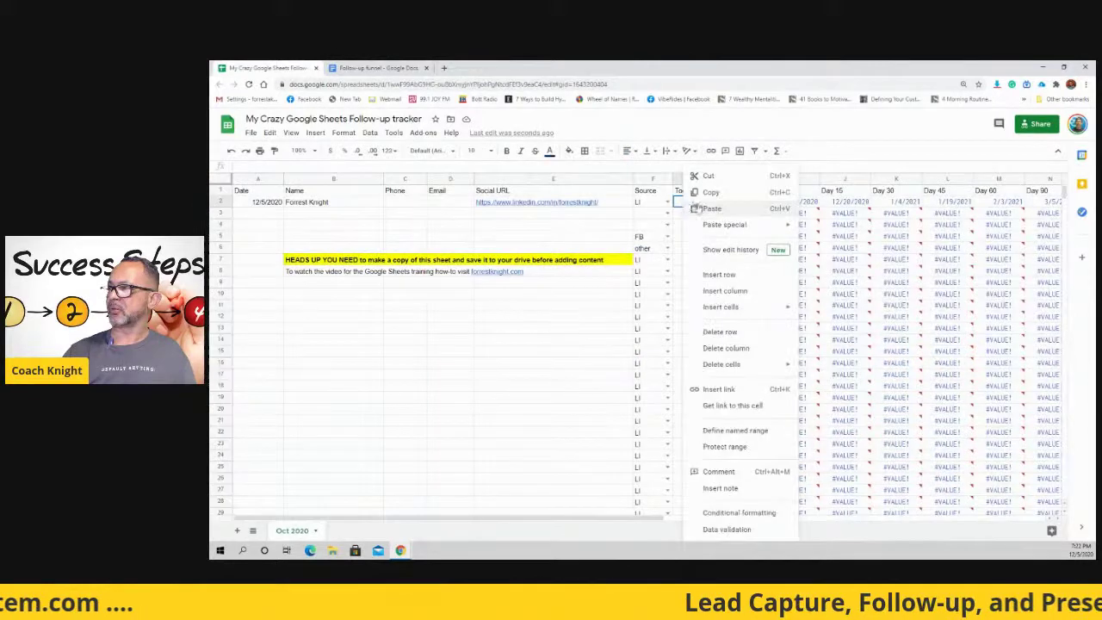
click(730, 530)
click(614, 304)
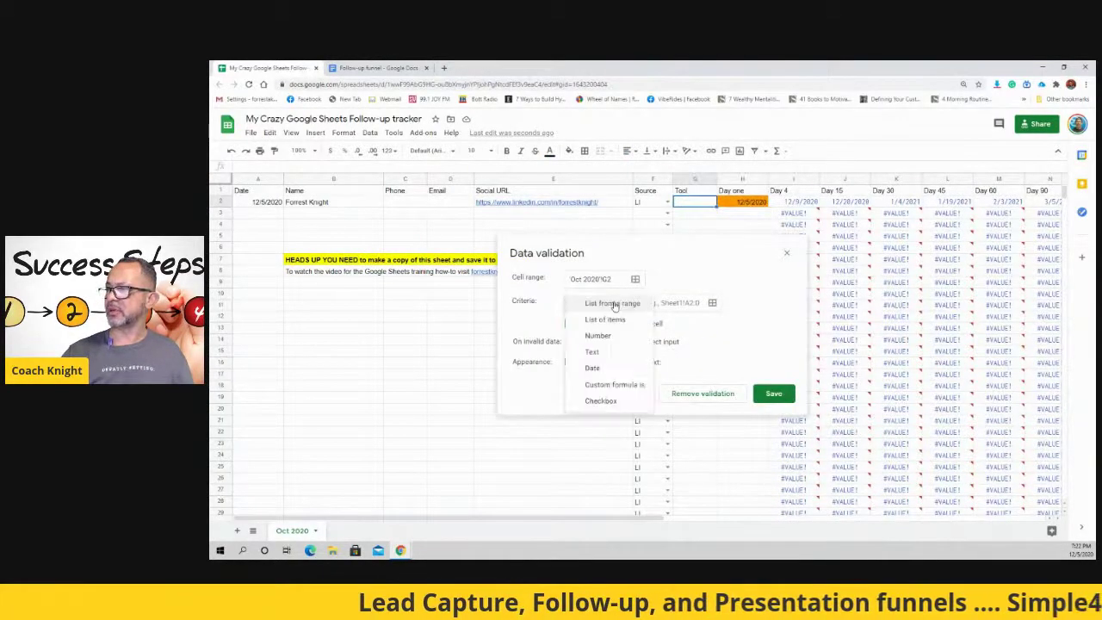
click(610, 321)
click(653, 304)
click(693, 387)
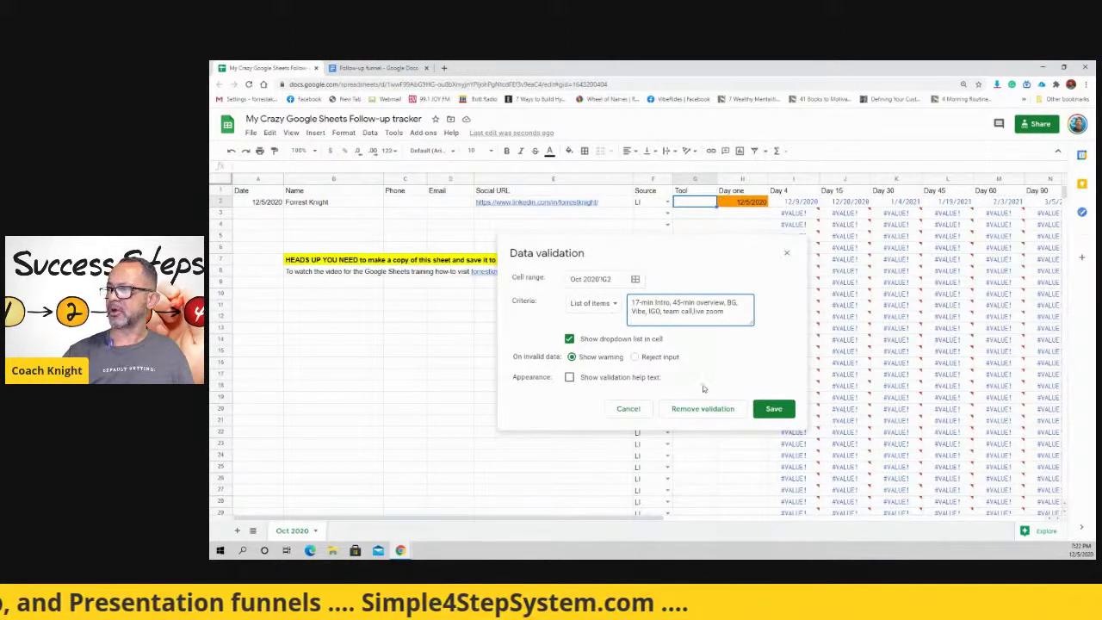
click(774, 409)
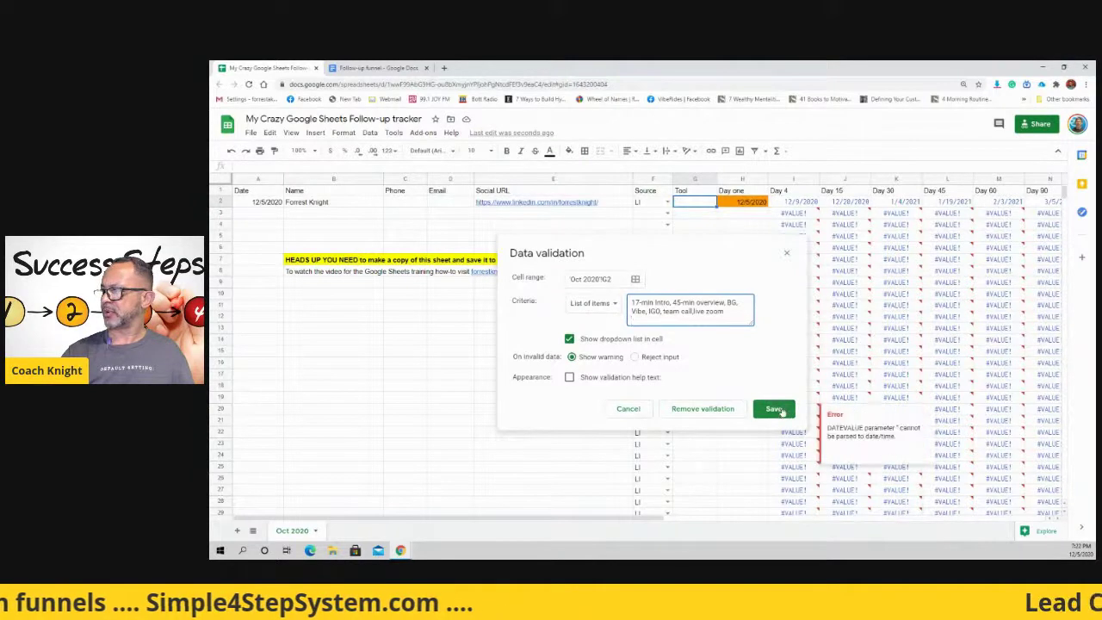
Fill the dropdown from G2 down the rest of the Tool column alongside the Source dropdowns.
click(702, 205)
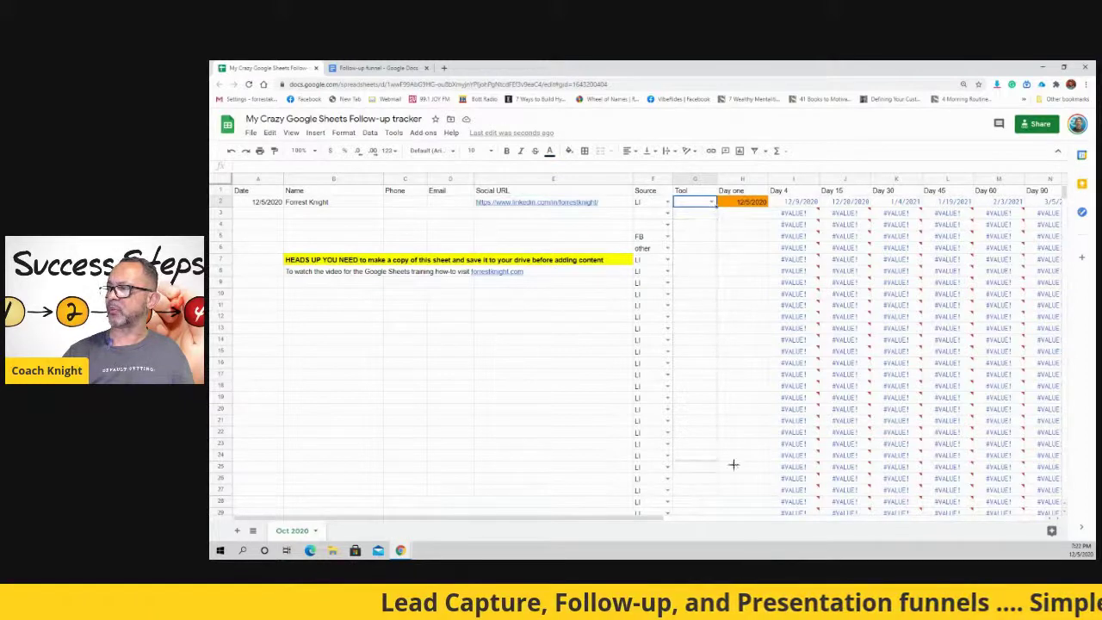
scroll(726, 495, down, 2)
scroll(721, 532, down, 10)
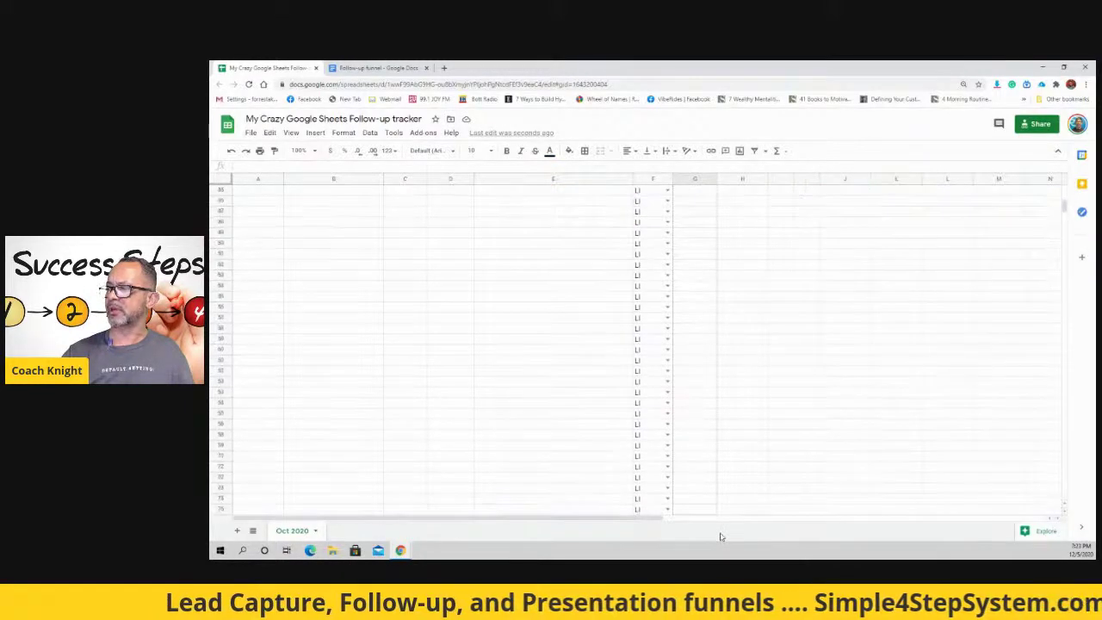
drag(721, 537, 728, 490)
scroll(761, 358, up, 5)
scroll(753, 341, up, 20)
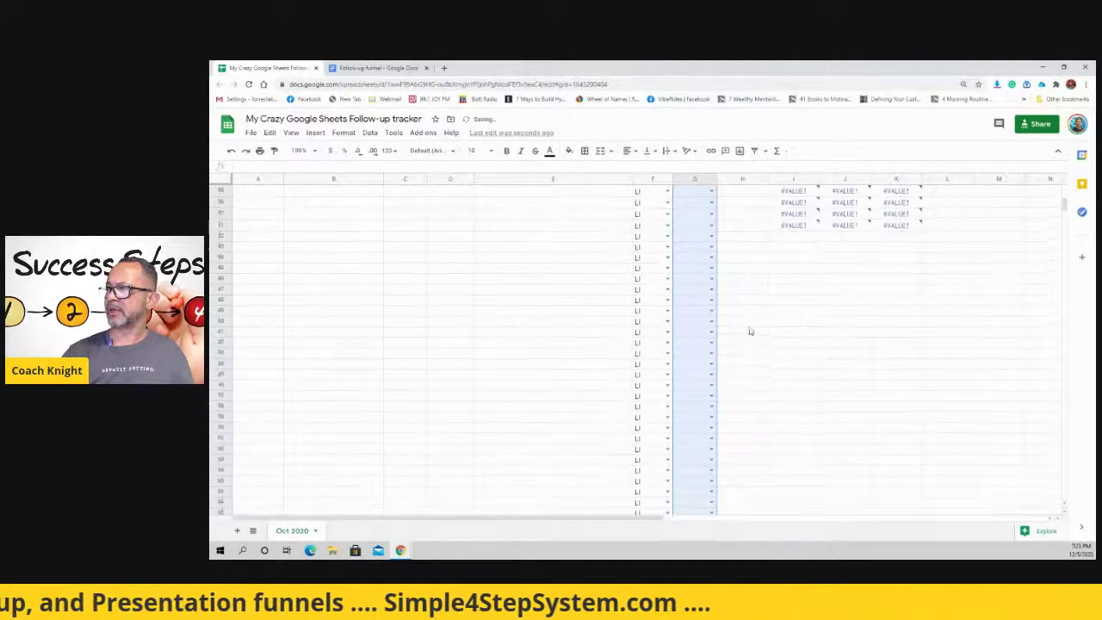
click(594, 317)
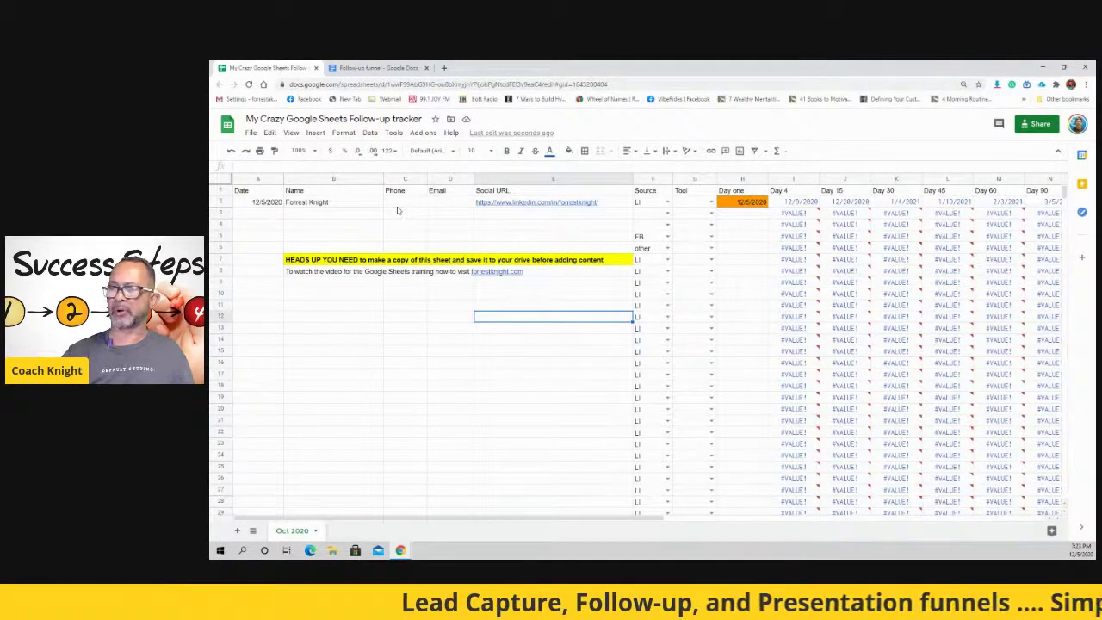
Choose 17-min Intro as the Tool for the contact in row 2.
click(712, 202)
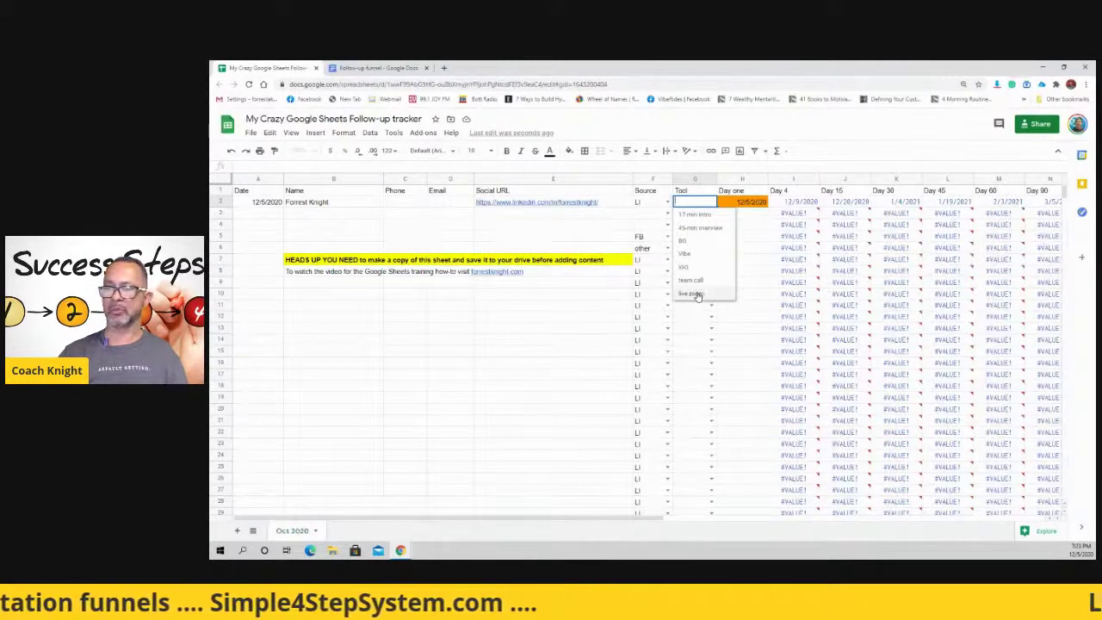
click(532, 331)
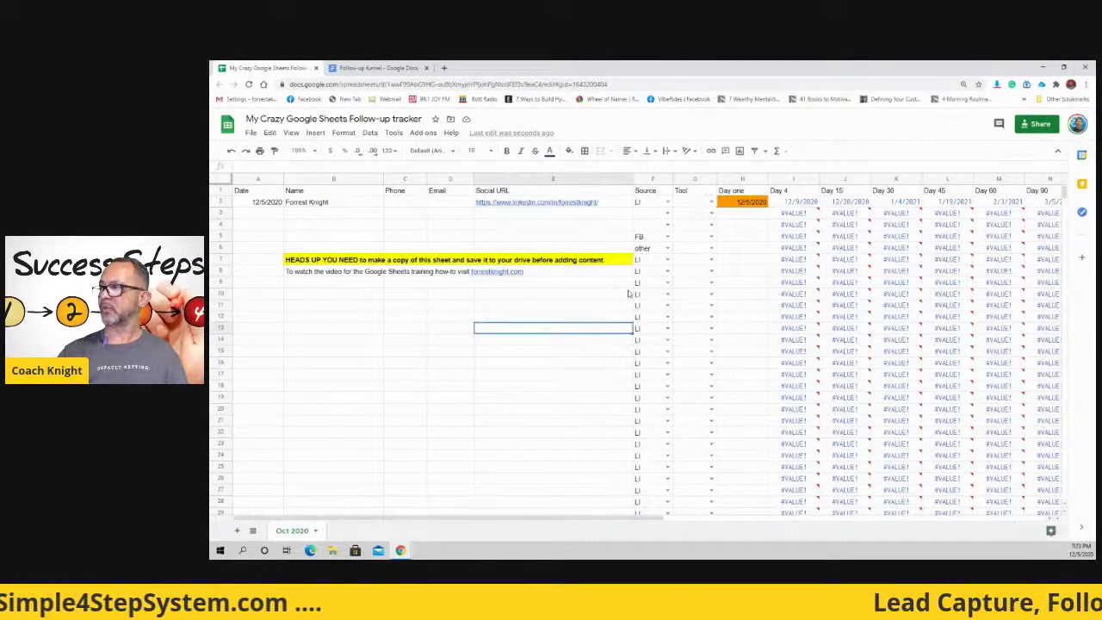
click(710, 203)
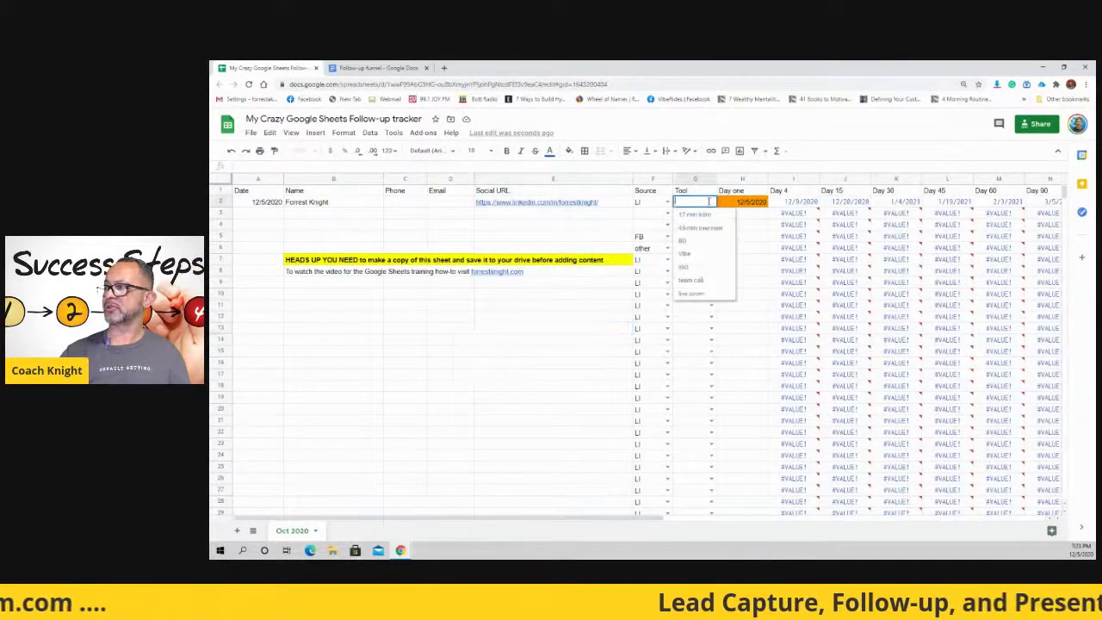
click(699, 213)
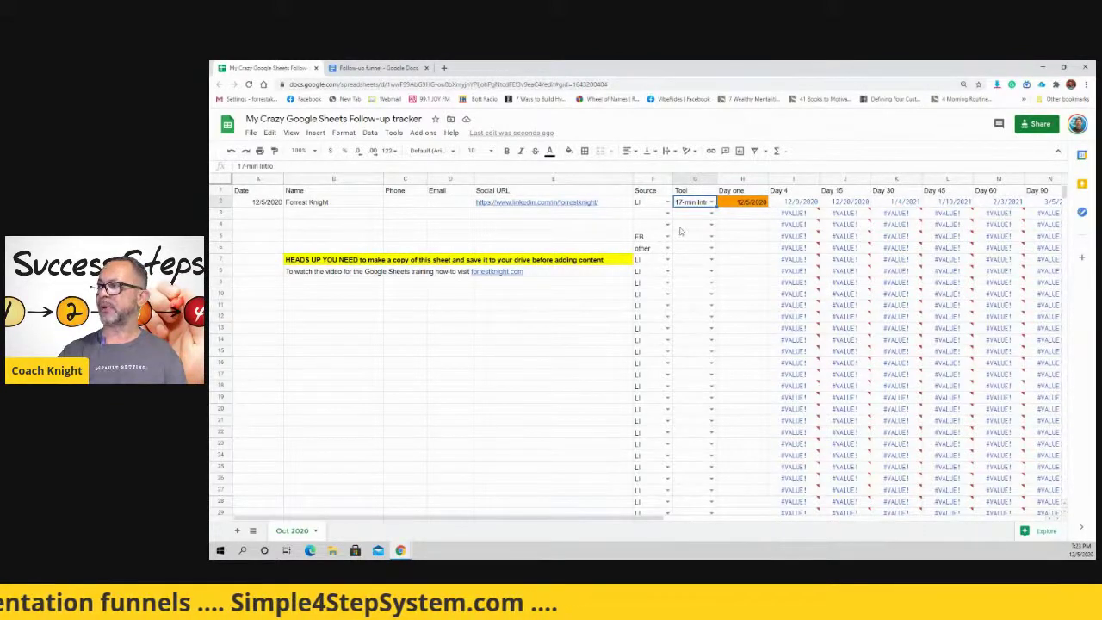
Set the Day one date in row 2 to 12/7/2020 and check the Day 4 date formula.
click(753, 205)
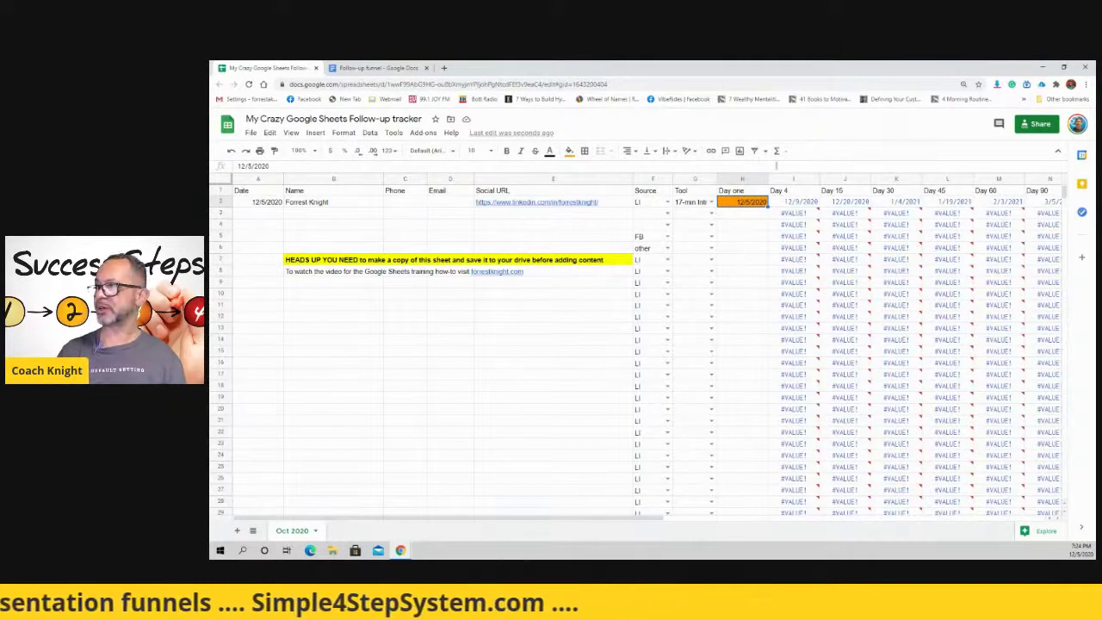
text(12/7)
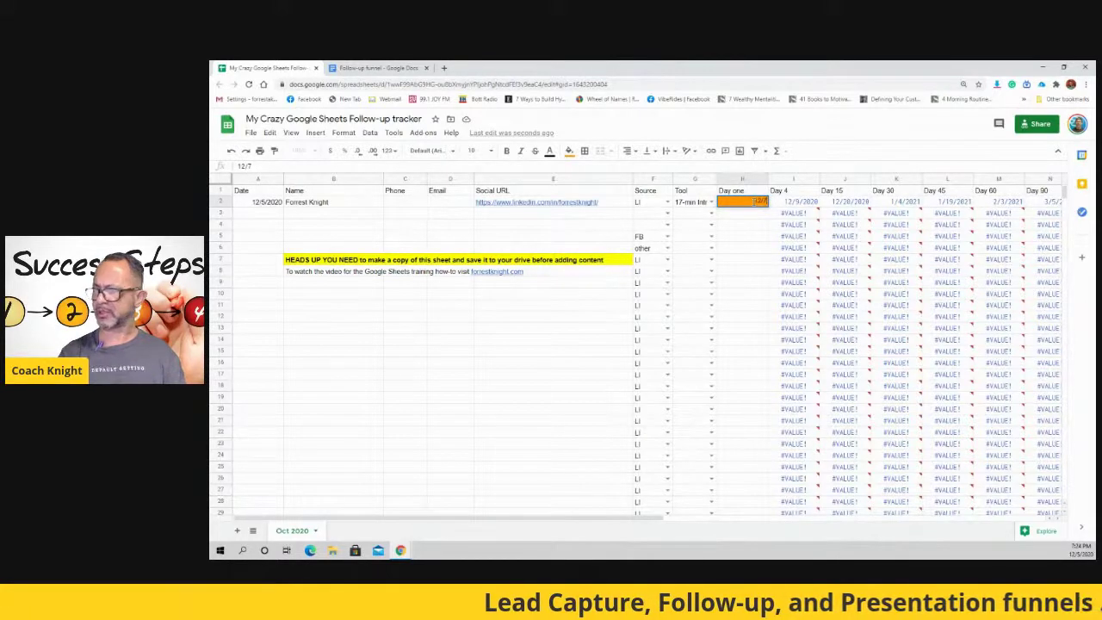
text(/2020)
click(741, 295)
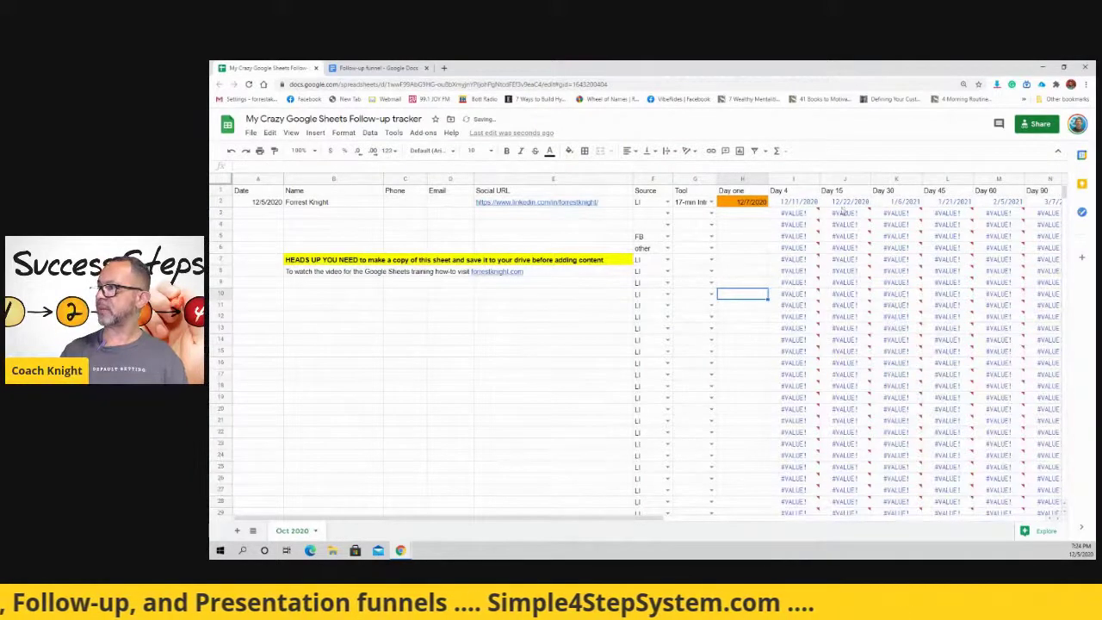
click(798, 205)
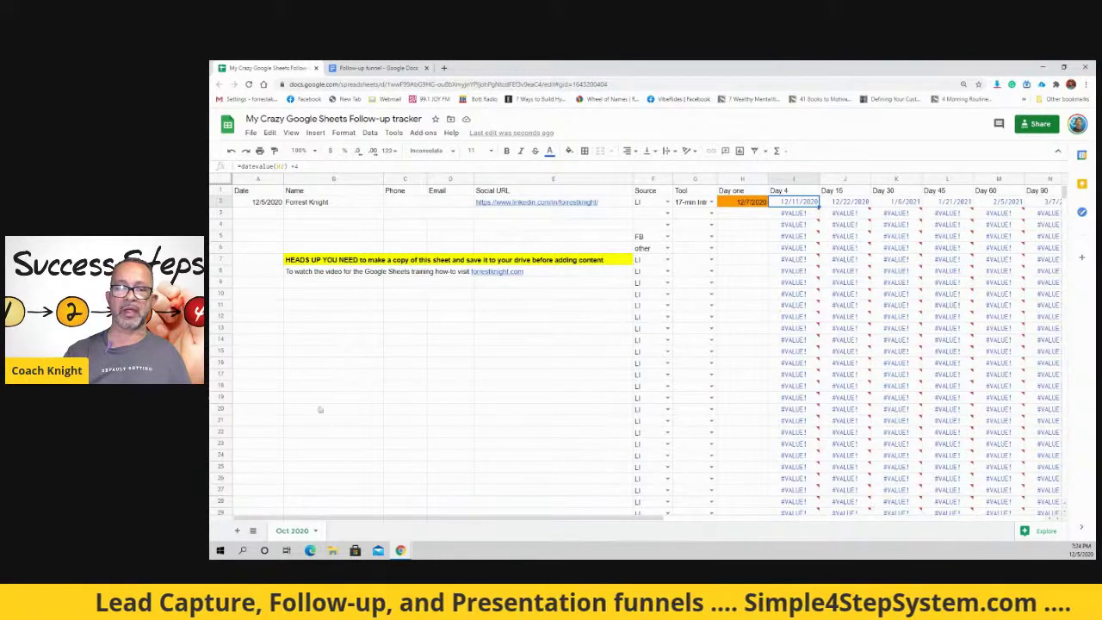
Rename the Oct 2020 sheet as Dec 2020.
right_click(299, 532)
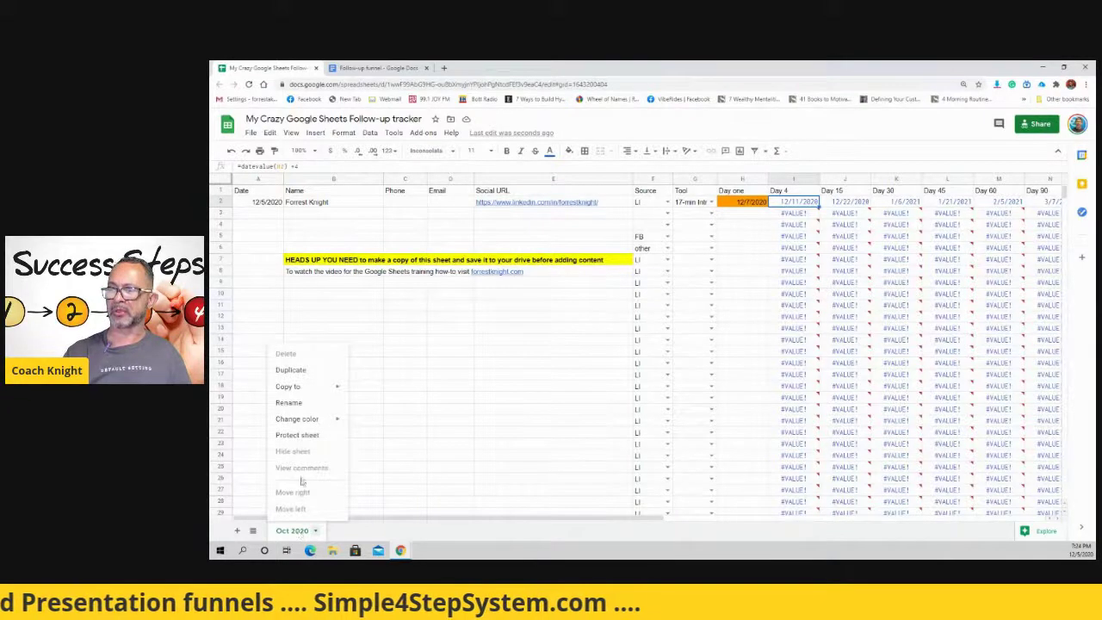
click(290, 403)
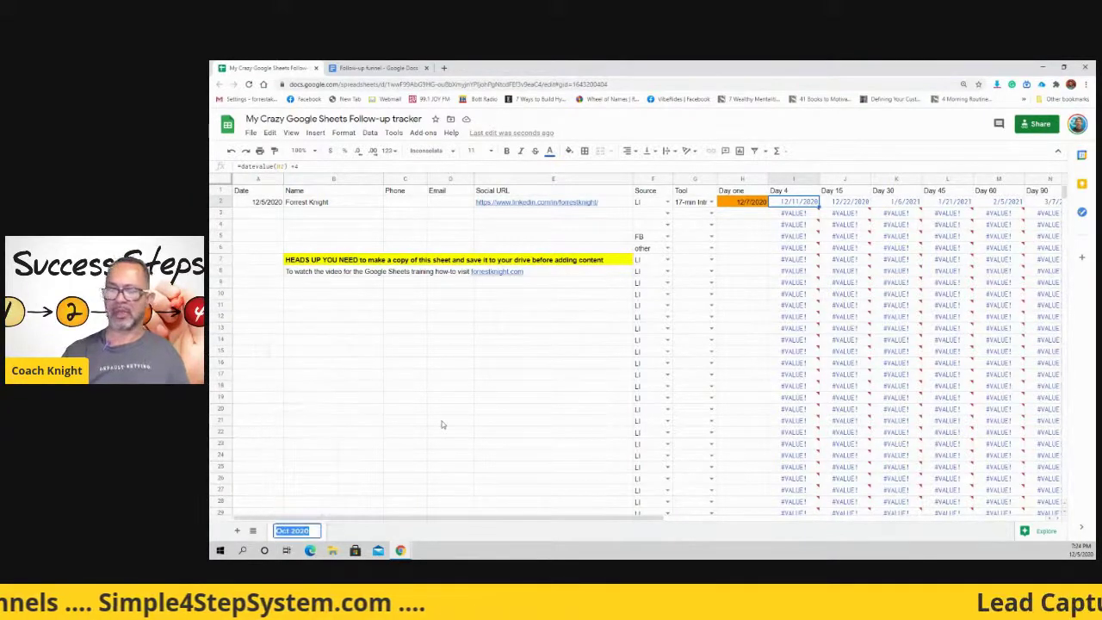
text(Dec 2020)
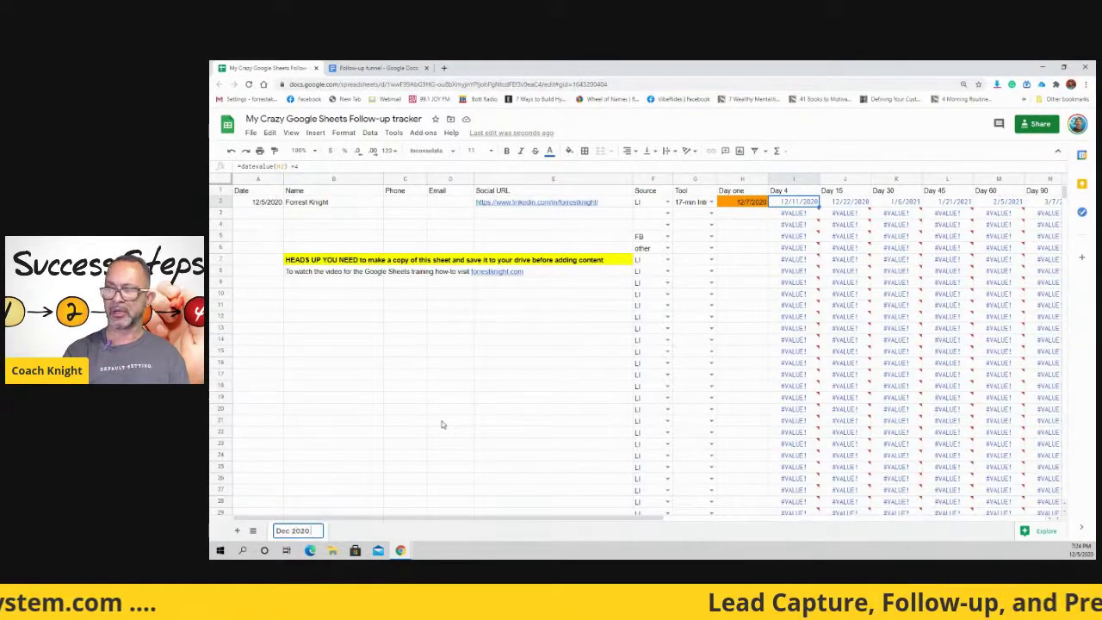
click(537, 396)
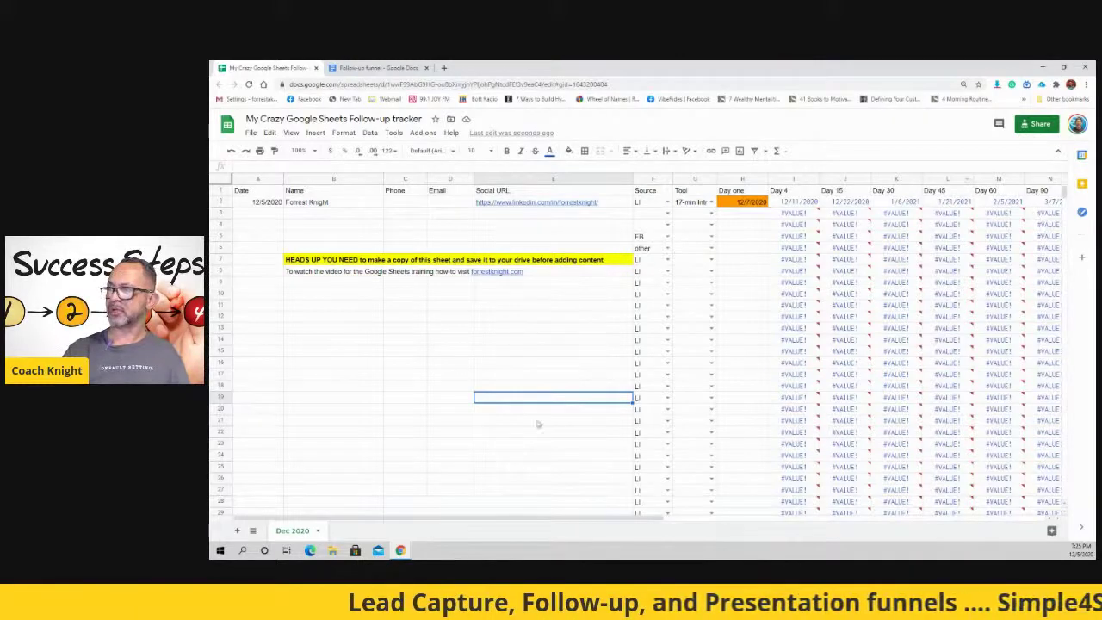
Extend the Day 4 formula from the column's last filled cell, I38, down one row to I39.
drag(551, 516, 291, 516)
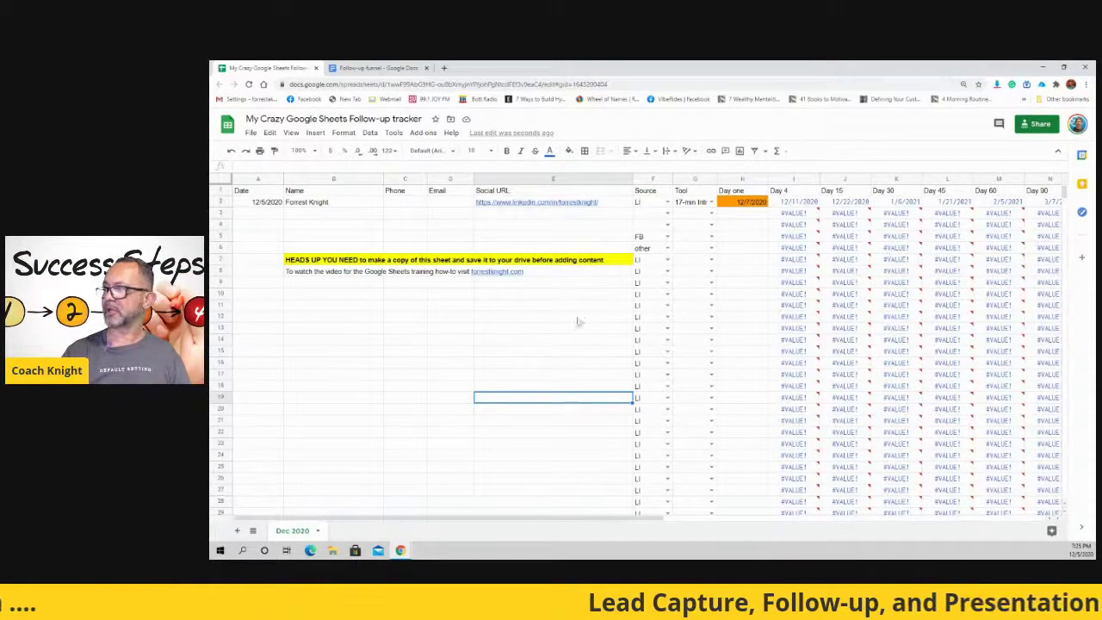
scroll(586, 430, down, 5)
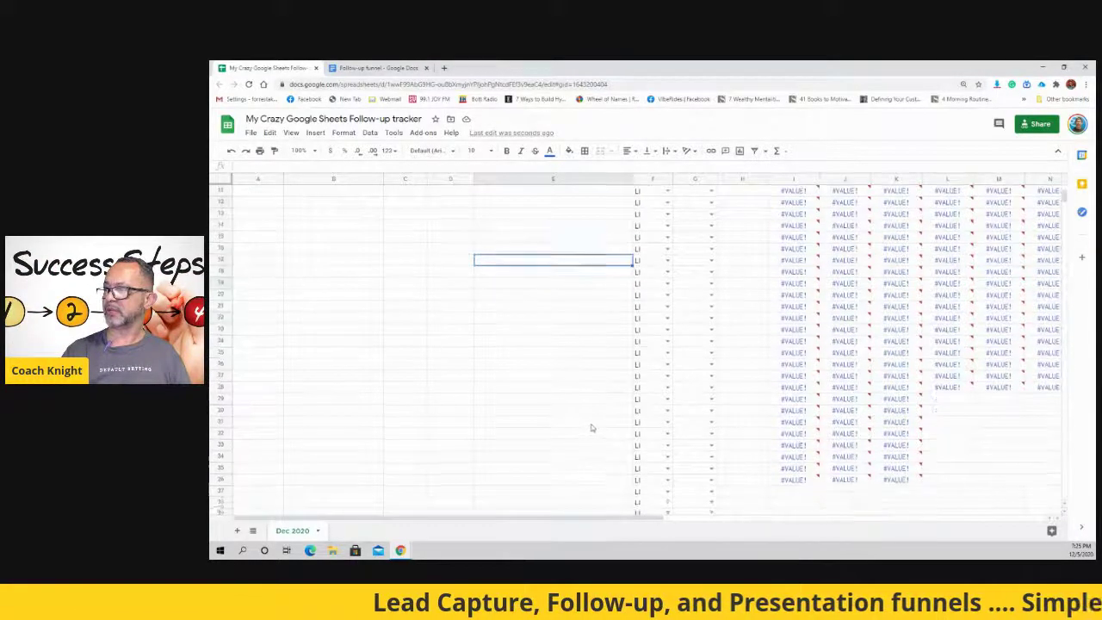
scroll(578, 408, up, 2)
click(800, 331)
click(952, 402)
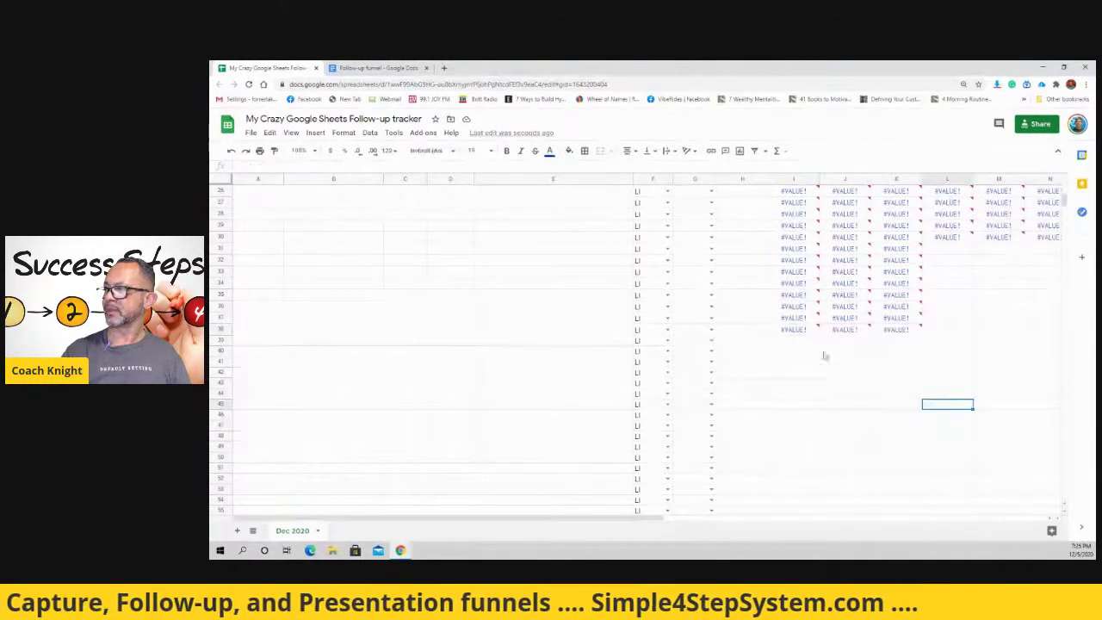
click(810, 333)
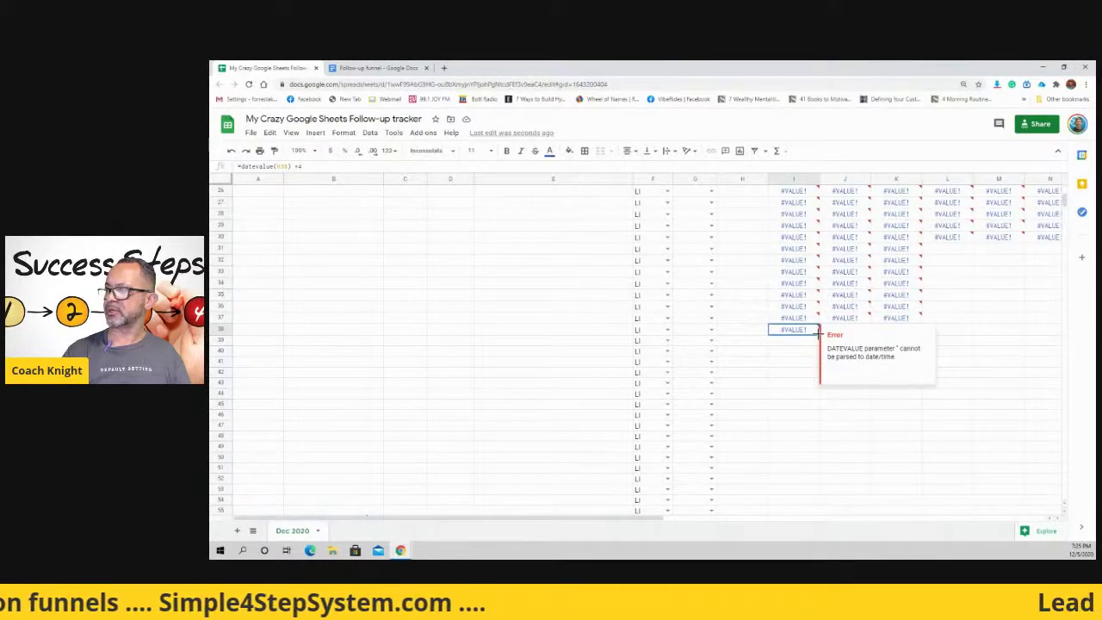
drag(819, 335, 818, 347)
click(814, 343)
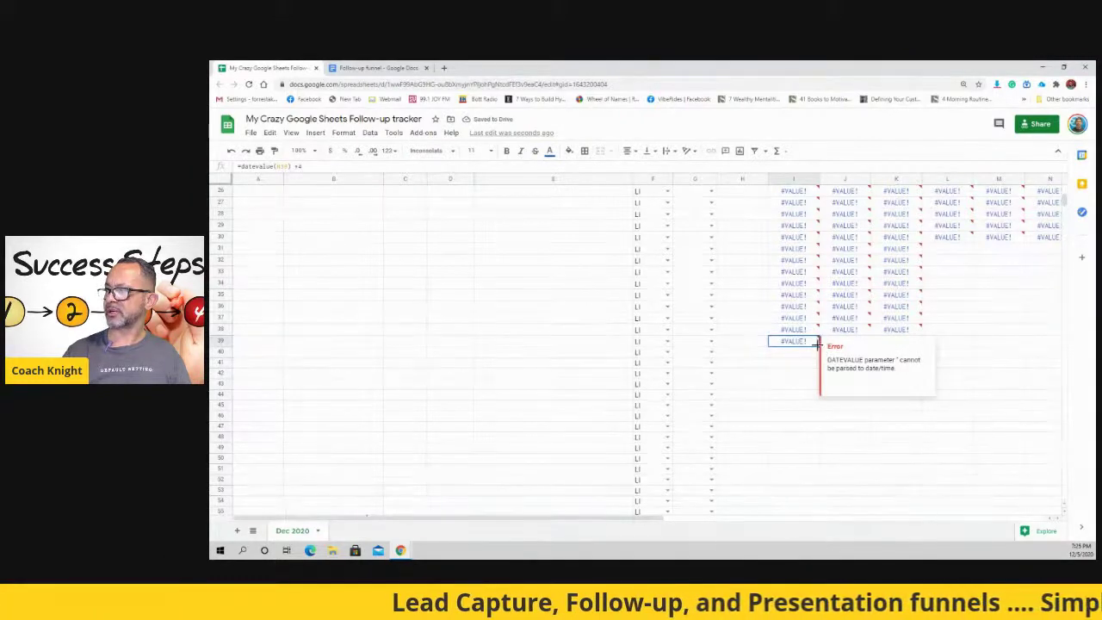
Extend the Day 4 formula from I39 down the column past row 95.
drag(817, 391, 813, 535)
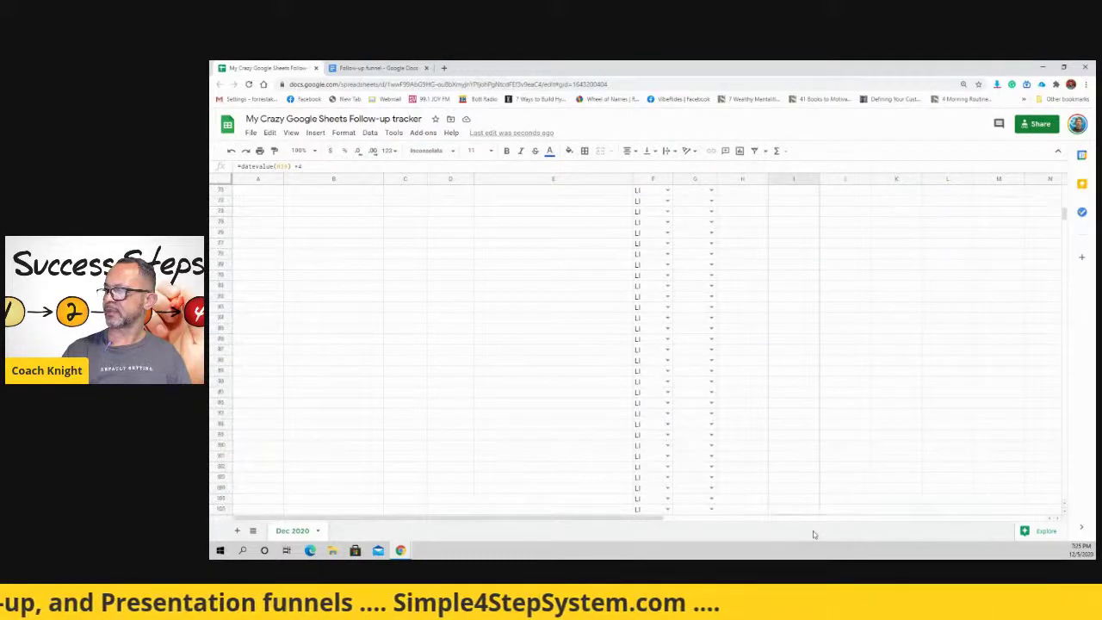
drag(813, 535, 814, 534)
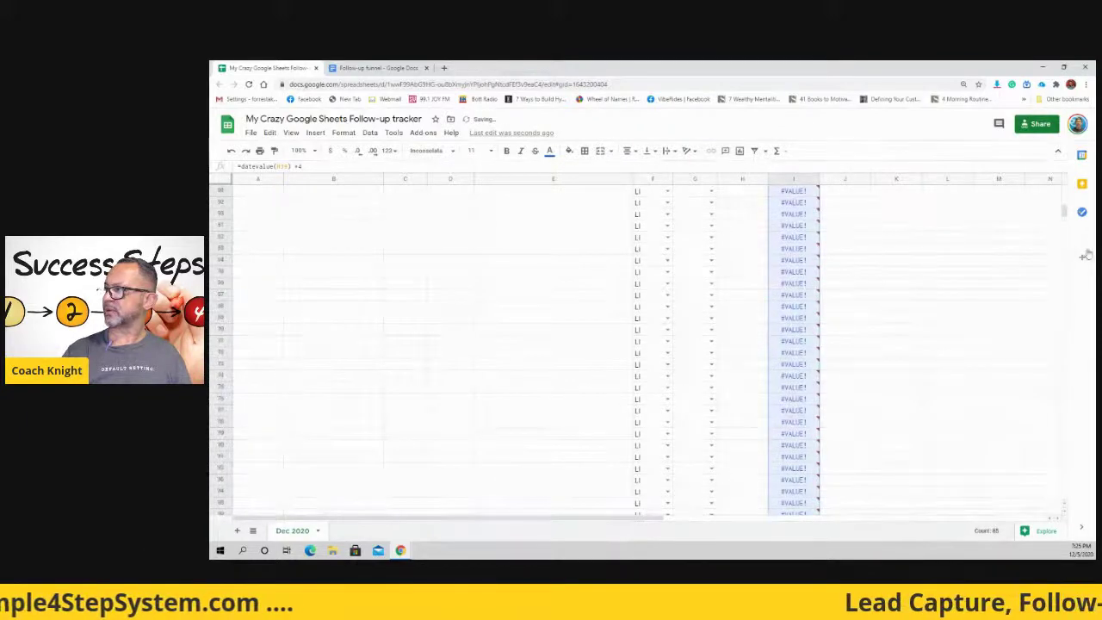
drag(1066, 213, 1065, 197)
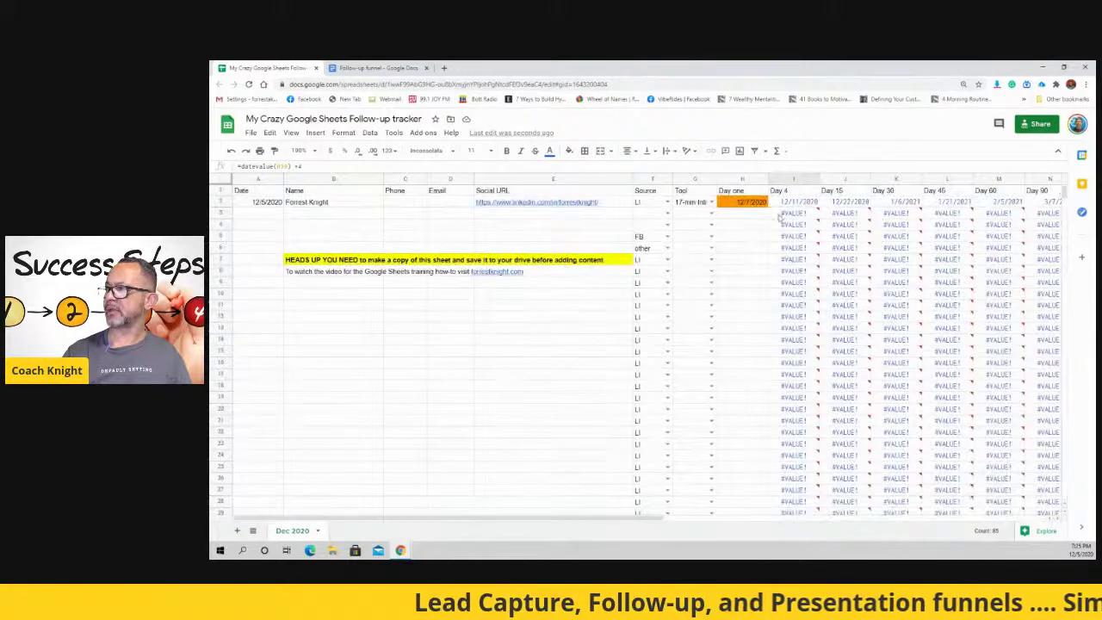
Enter the Day one dates 12/10/2020 in row 3 and 12/11/2020 in row 4.
click(744, 215)
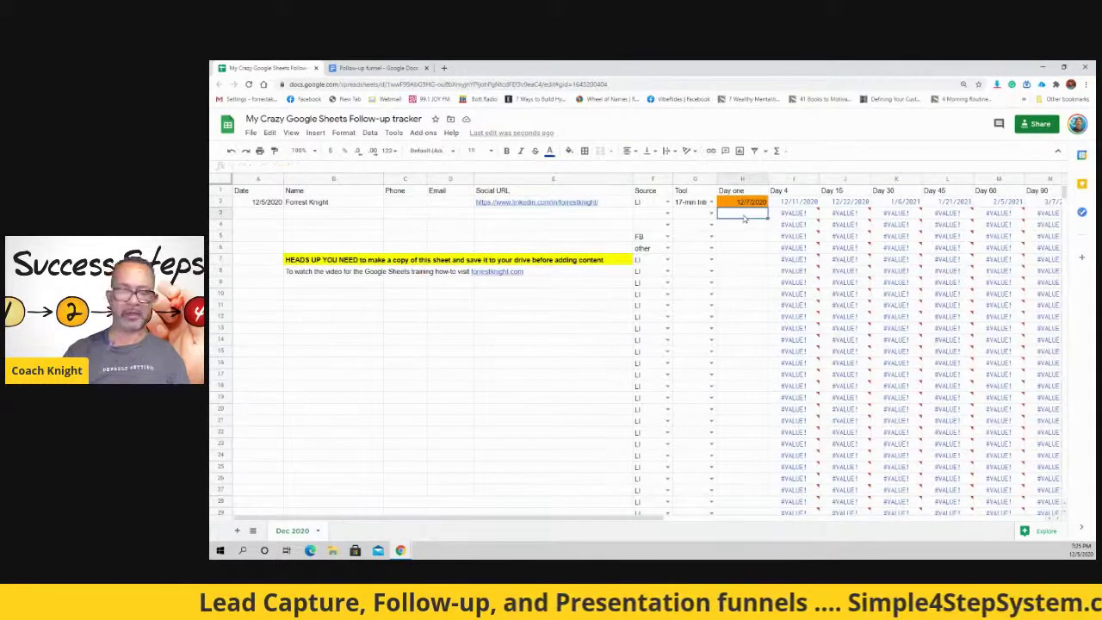
text(12/10/2020)
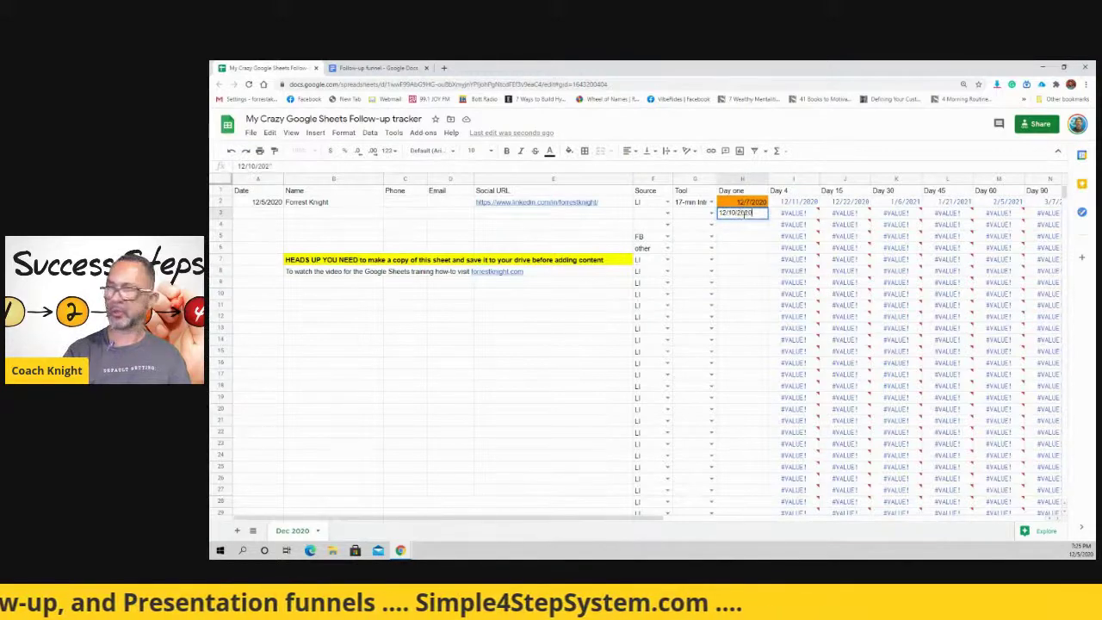
key(Tab)
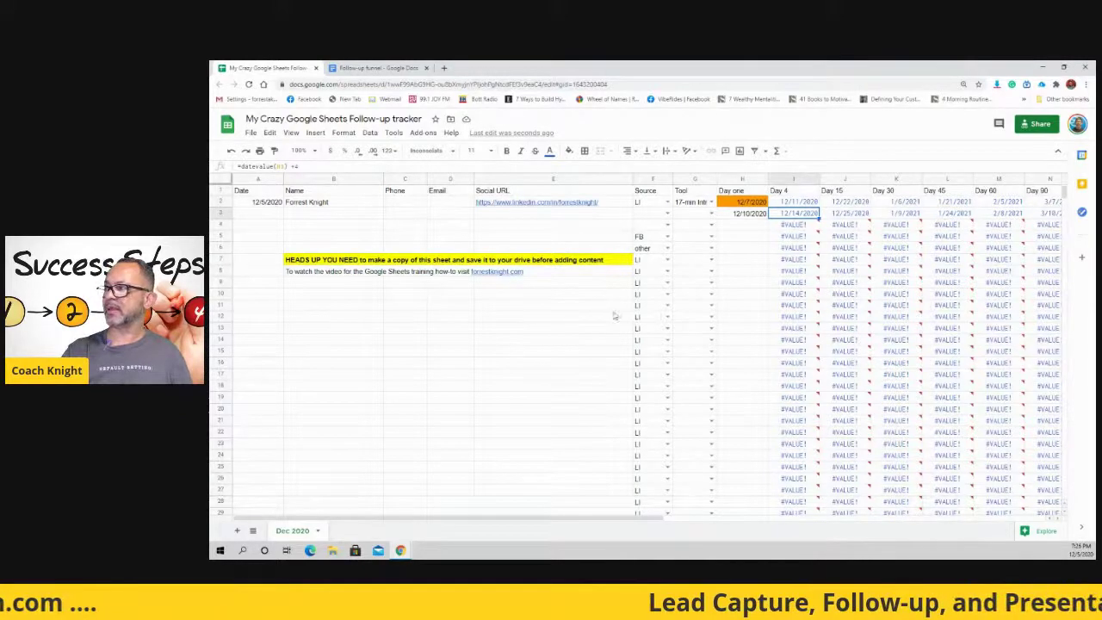
click(745, 226)
text(12/2)
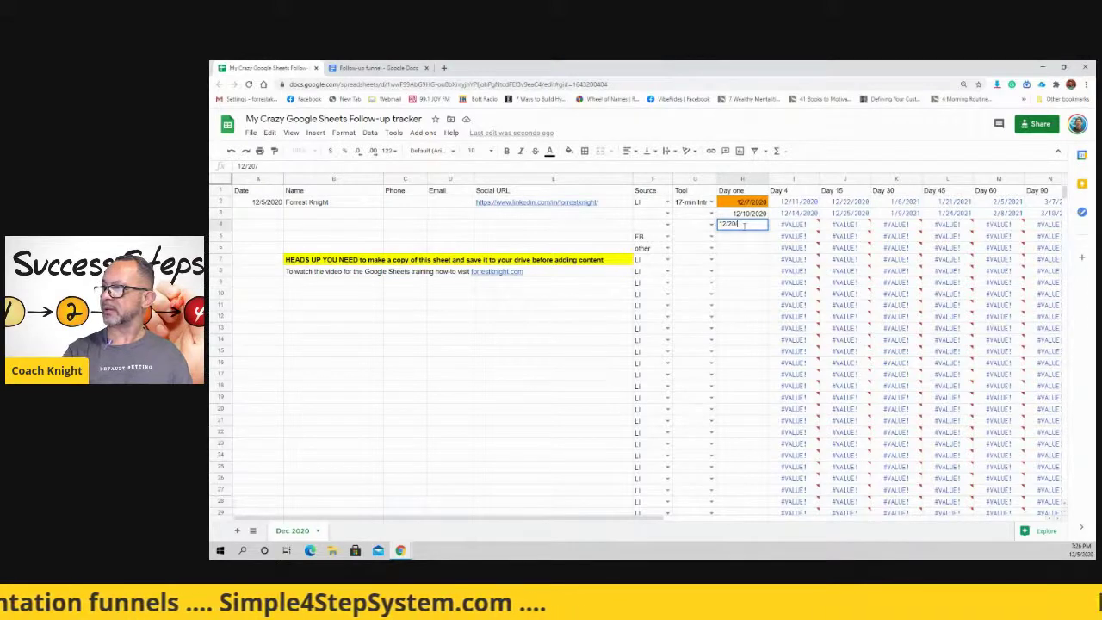
key(BackSpace)
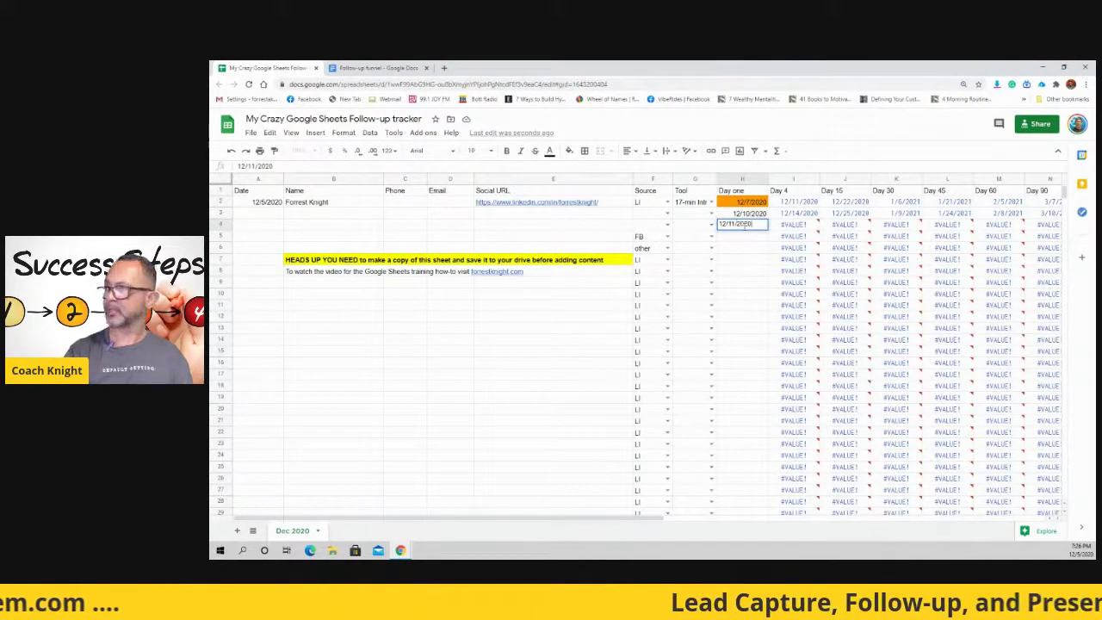
click(758, 283)
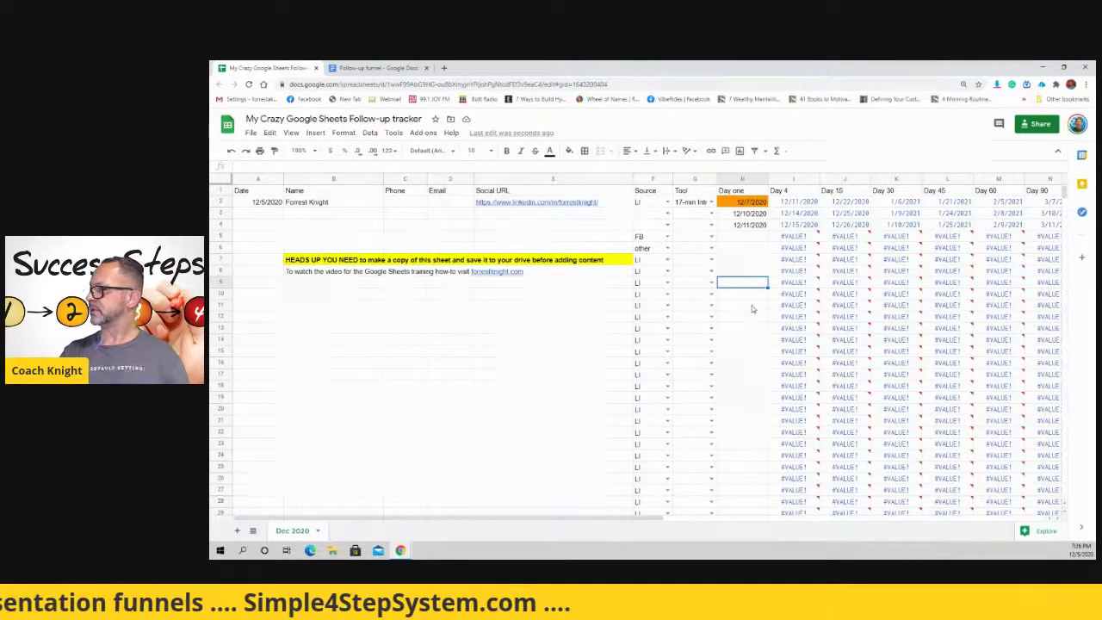
Search the sheet for 12/11/2020, step through the matches and check the Day 30 date formula in row 4.
click(492, 320)
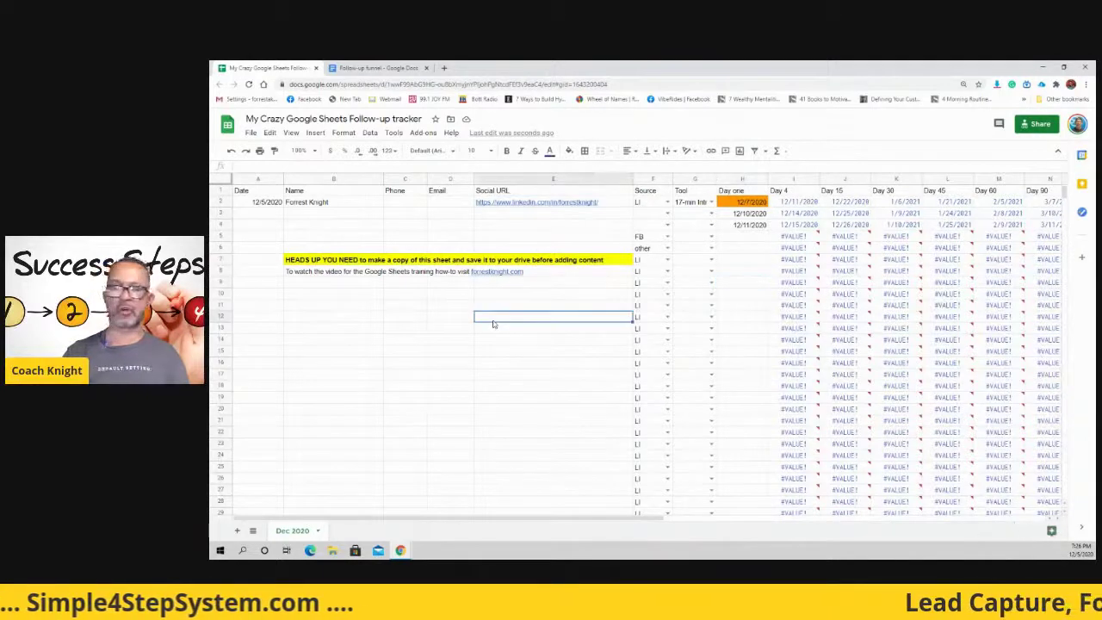
key(ctrl+f)
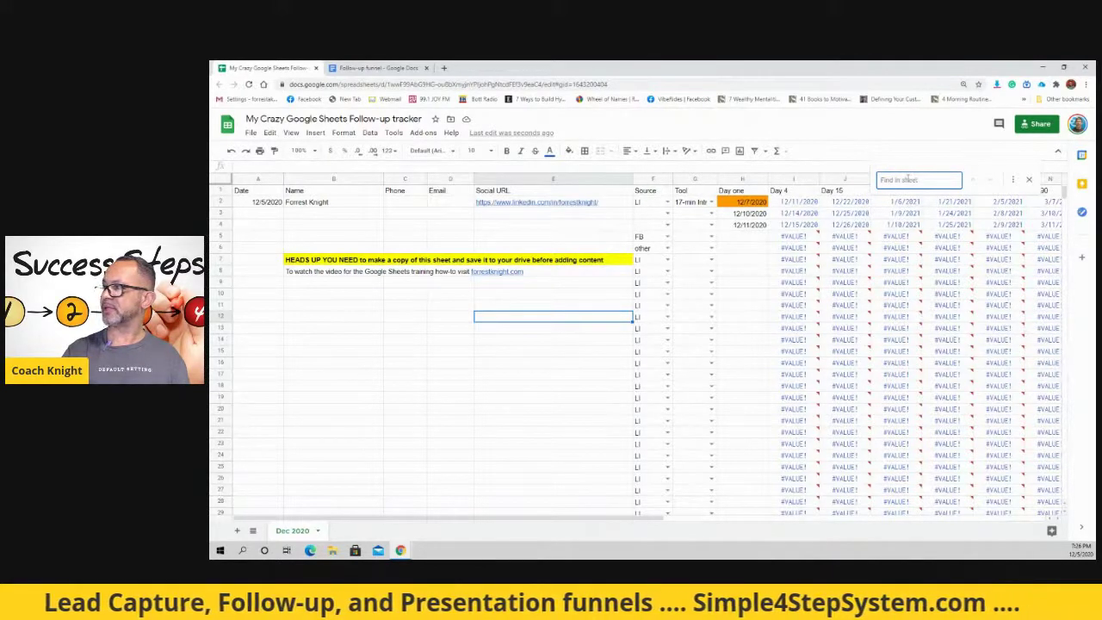
text(12/11/2020)
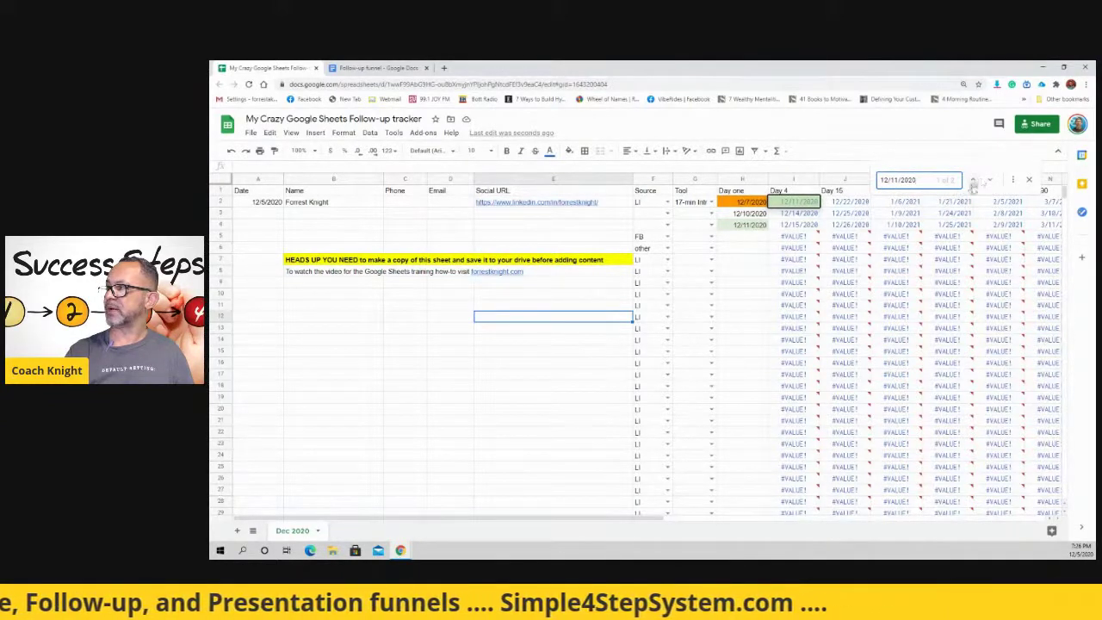
click(989, 181)
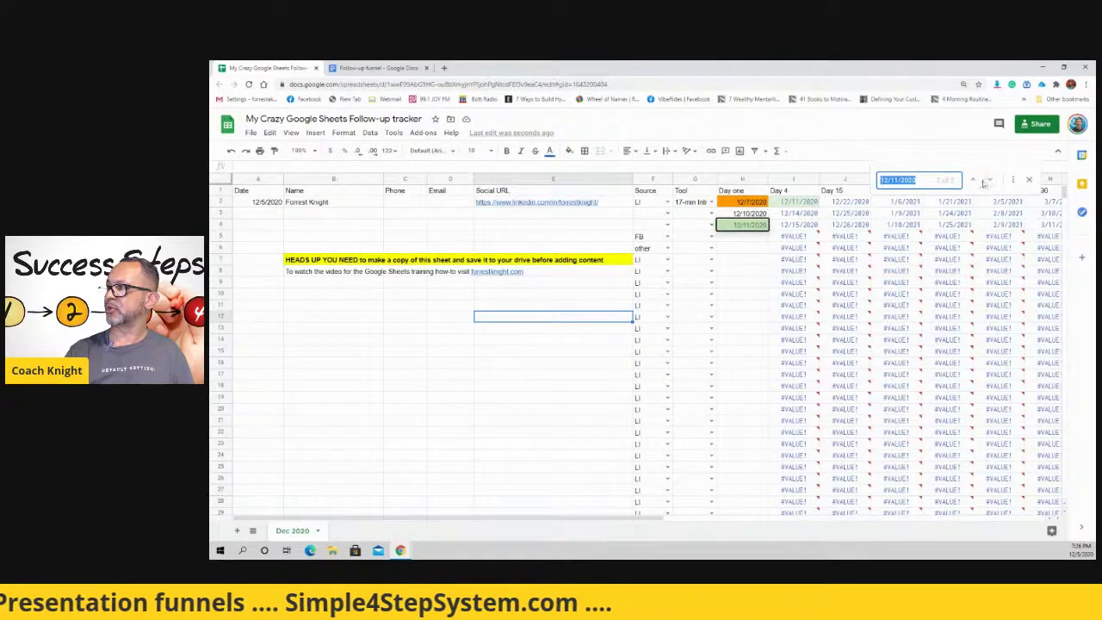
click(991, 181)
click(991, 181)
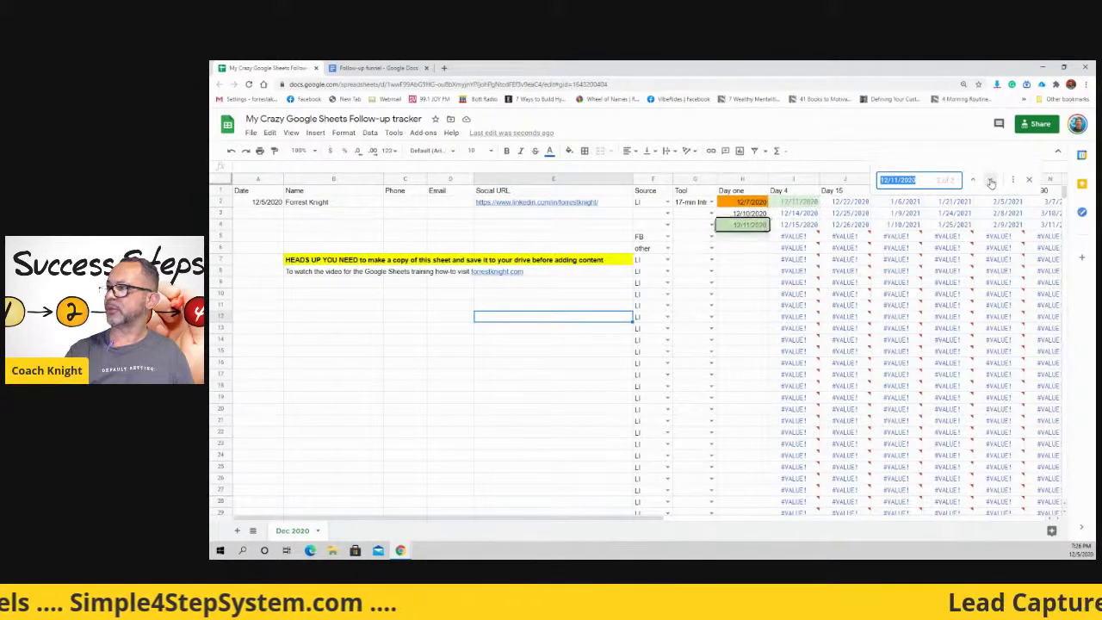
click(990, 181)
click(990, 180)
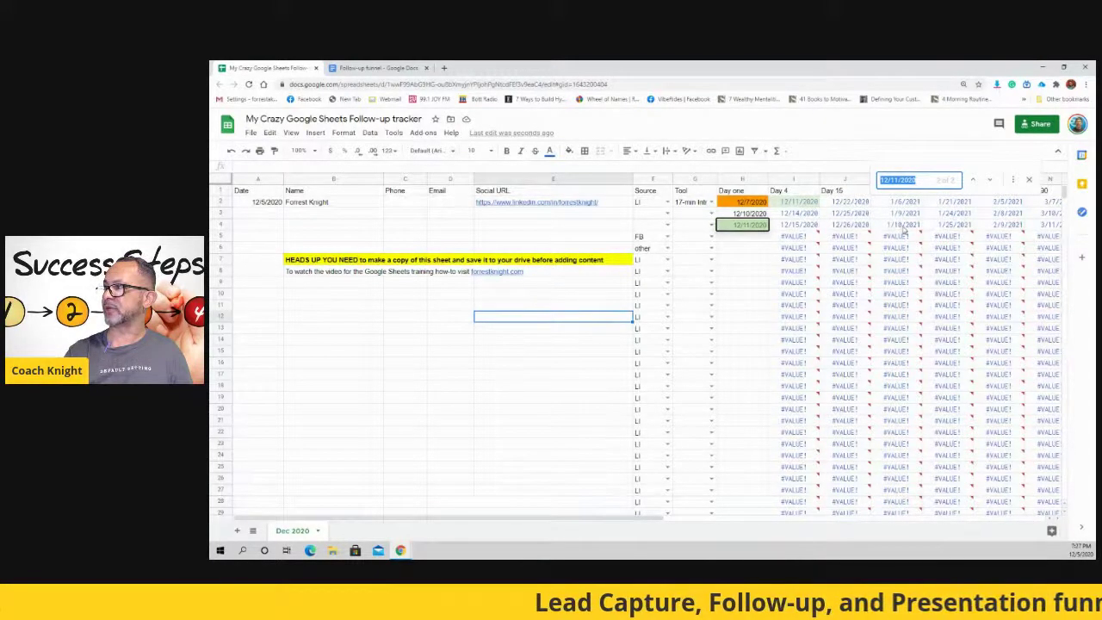
click(1028, 180)
click(908, 225)
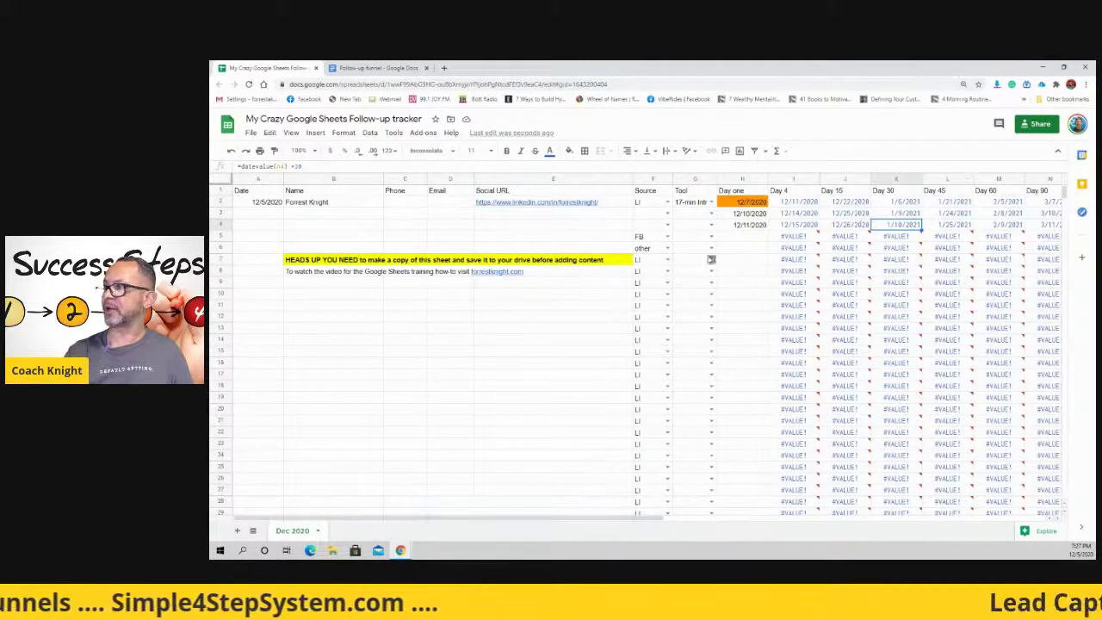
click(747, 238)
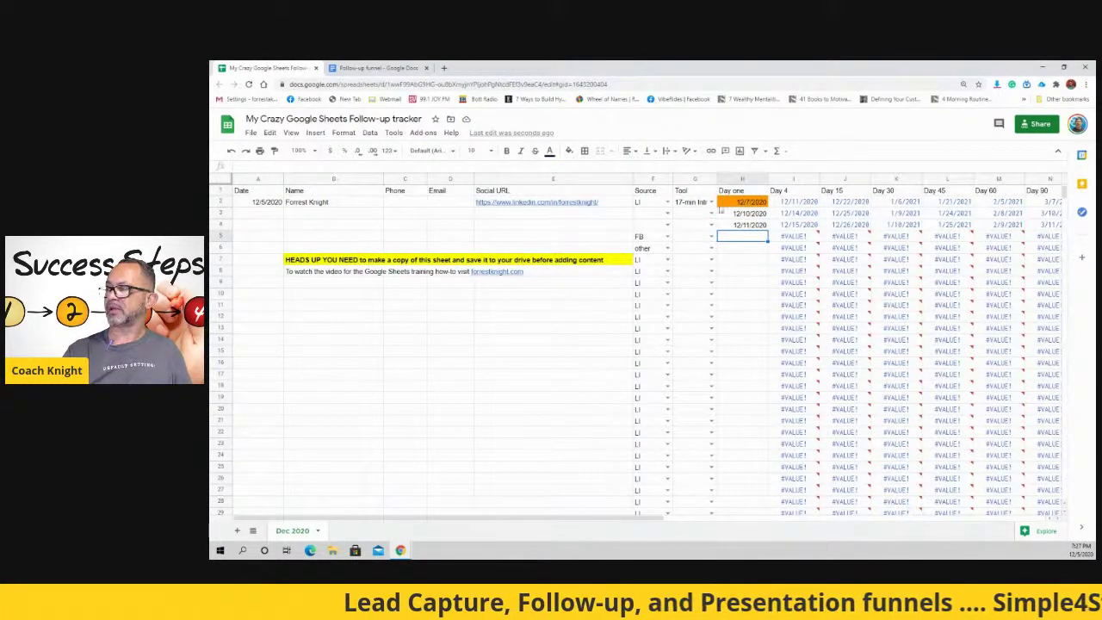
Fill the whole contact row 2 with yellow.
click(220, 203)
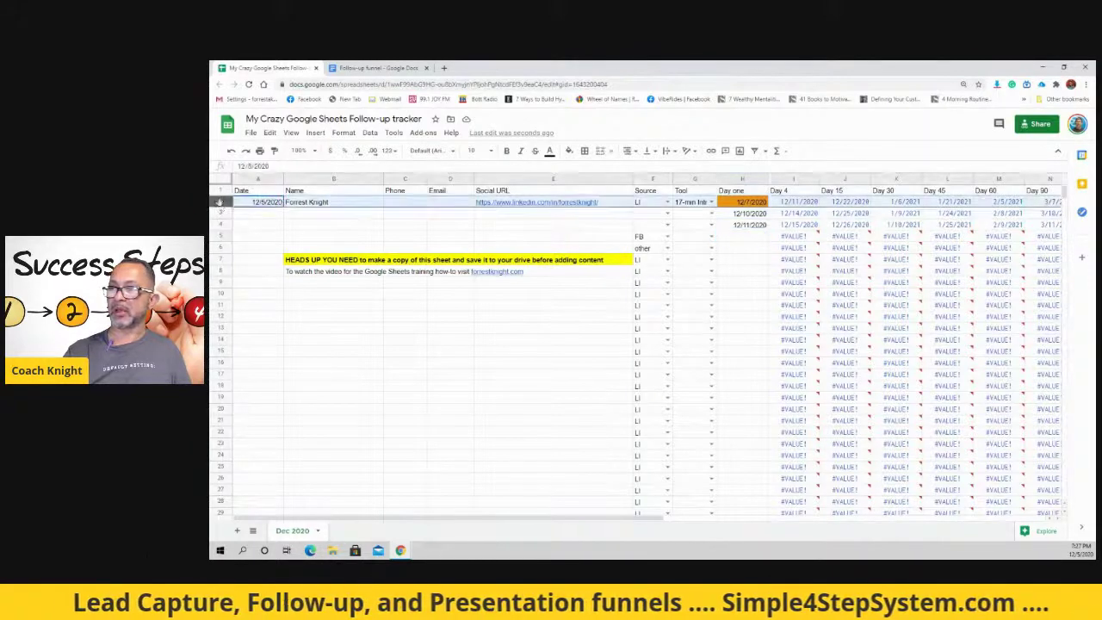
click(568, 152)
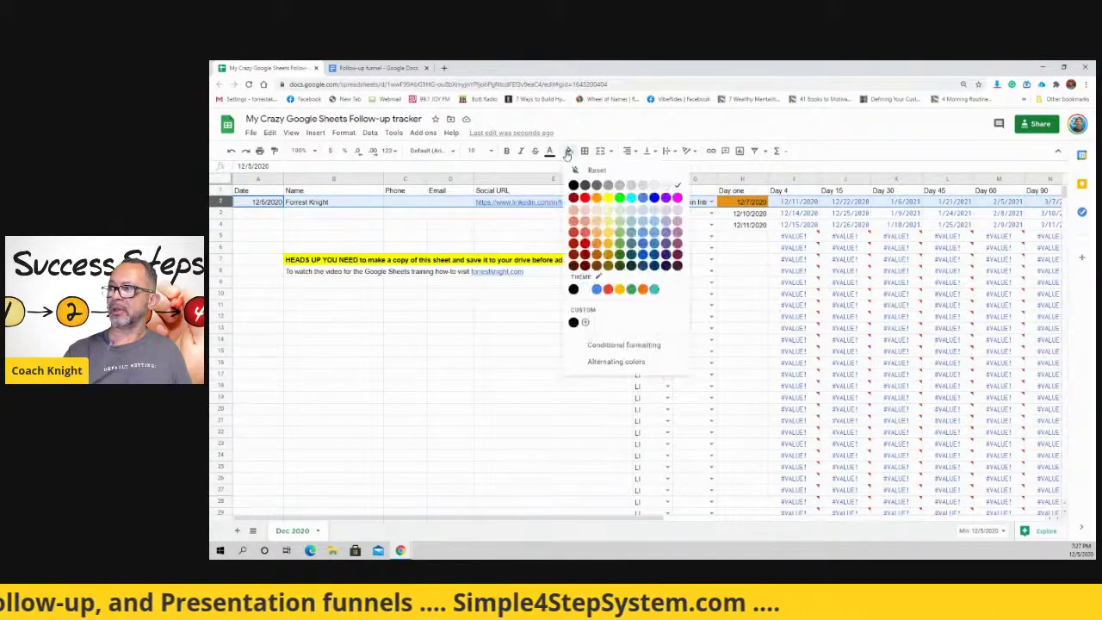
click(608, 198)
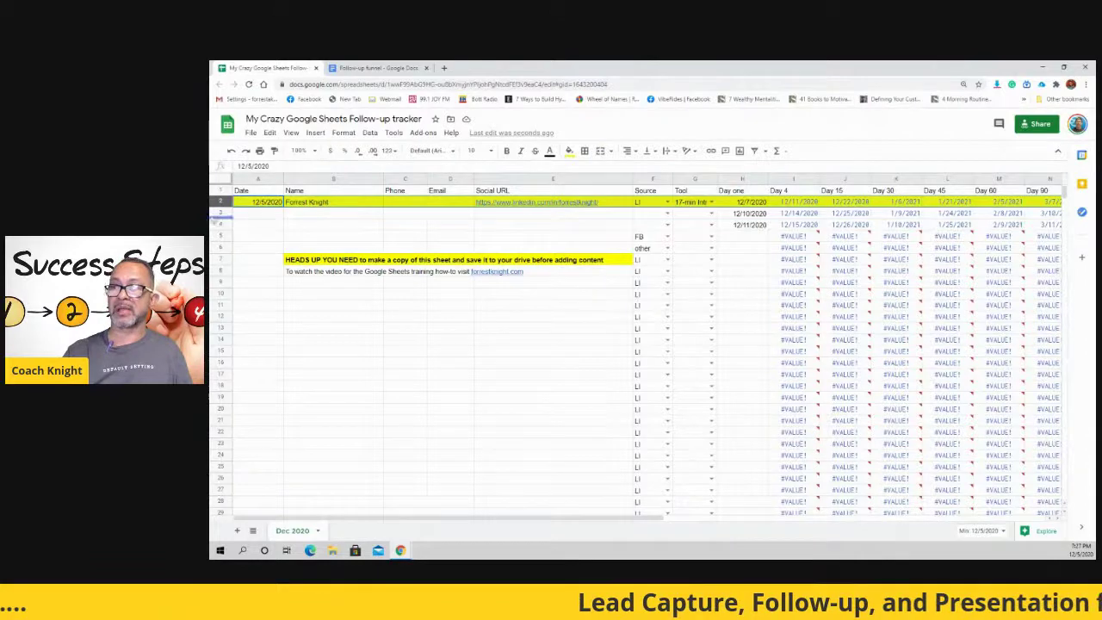
click(220, 212)
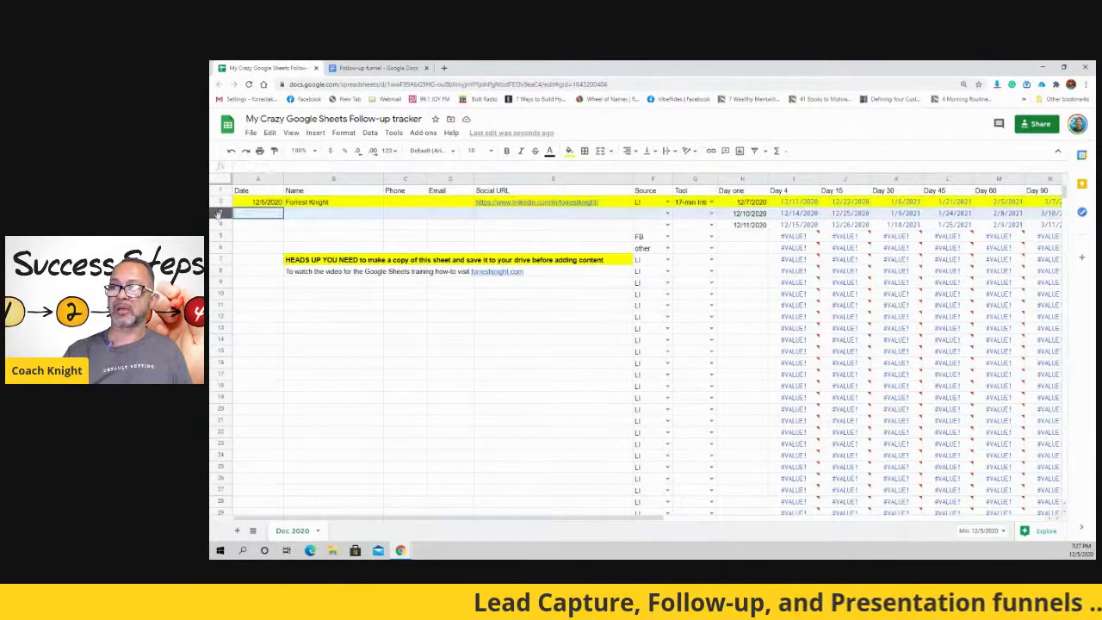
click(343, 237)
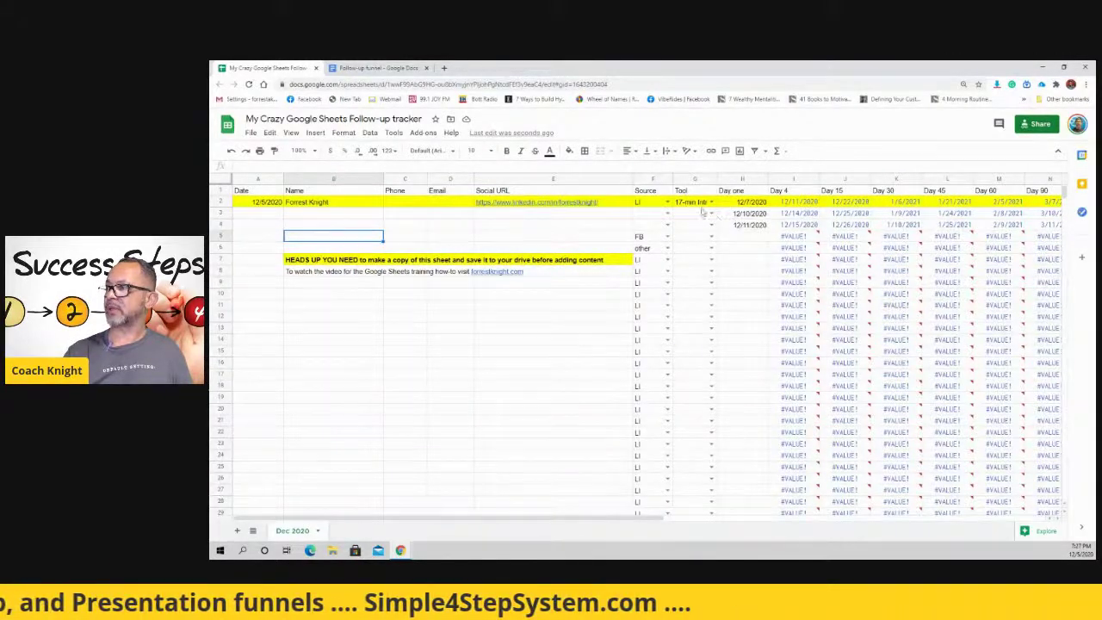
Fill the Day one date cell in row 2 with orange to mark the current follow-up stage.
click(748, 205)
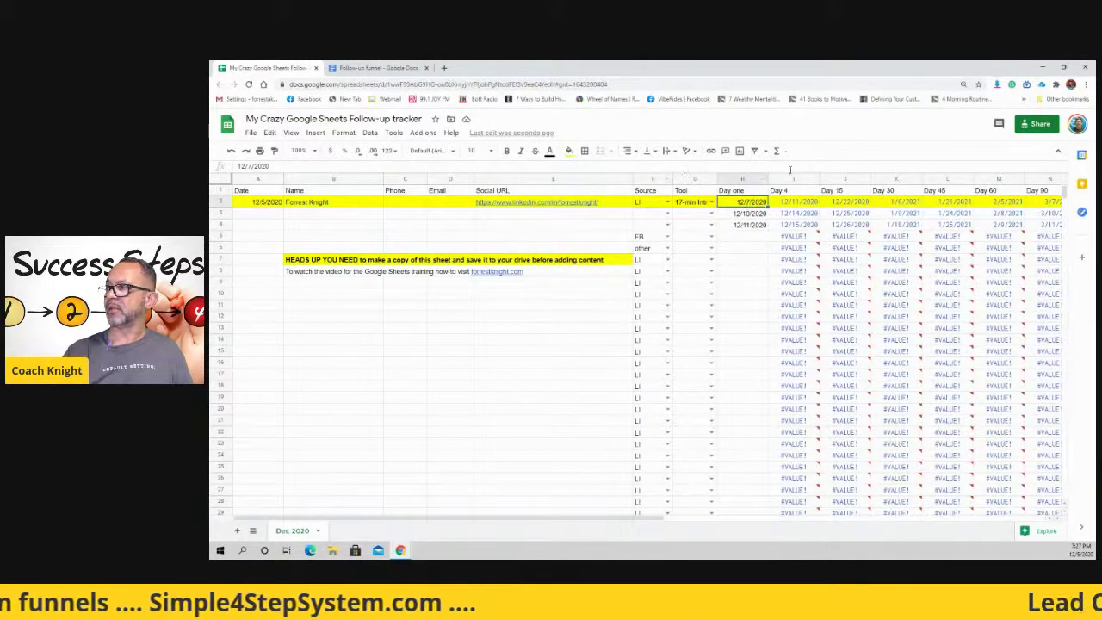
click(570, 150)
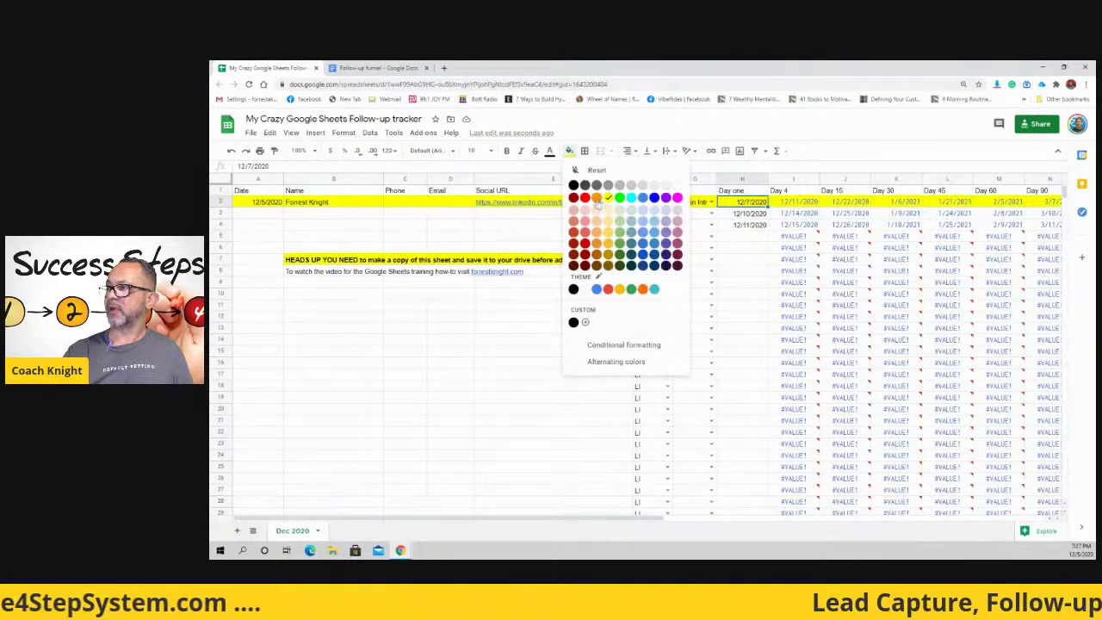
click(598, 199)
click(746, 238)
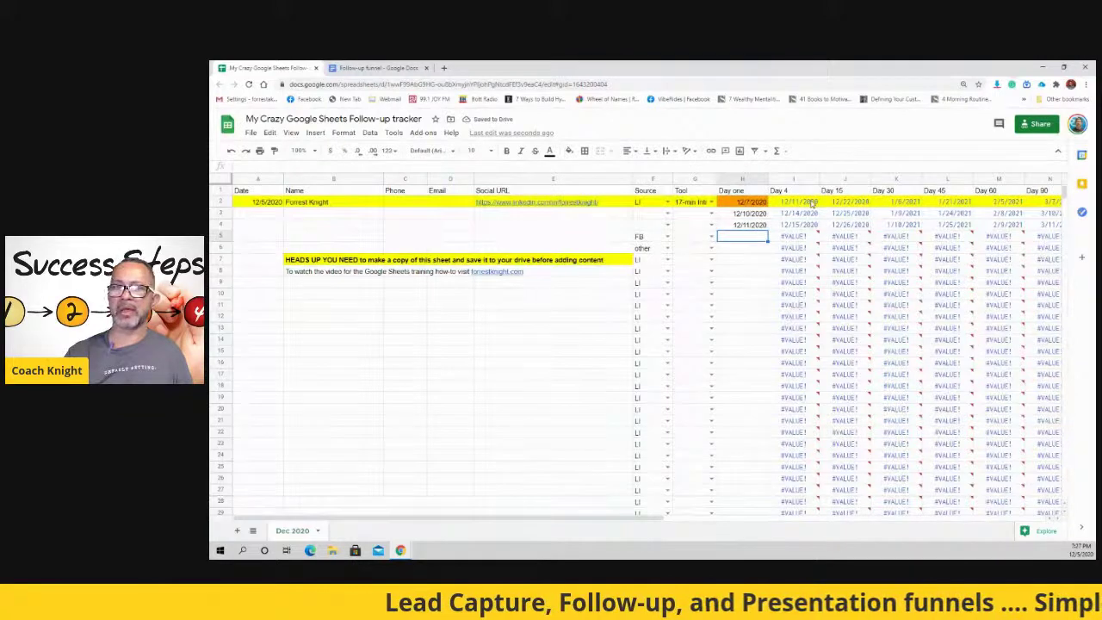
key(Down)
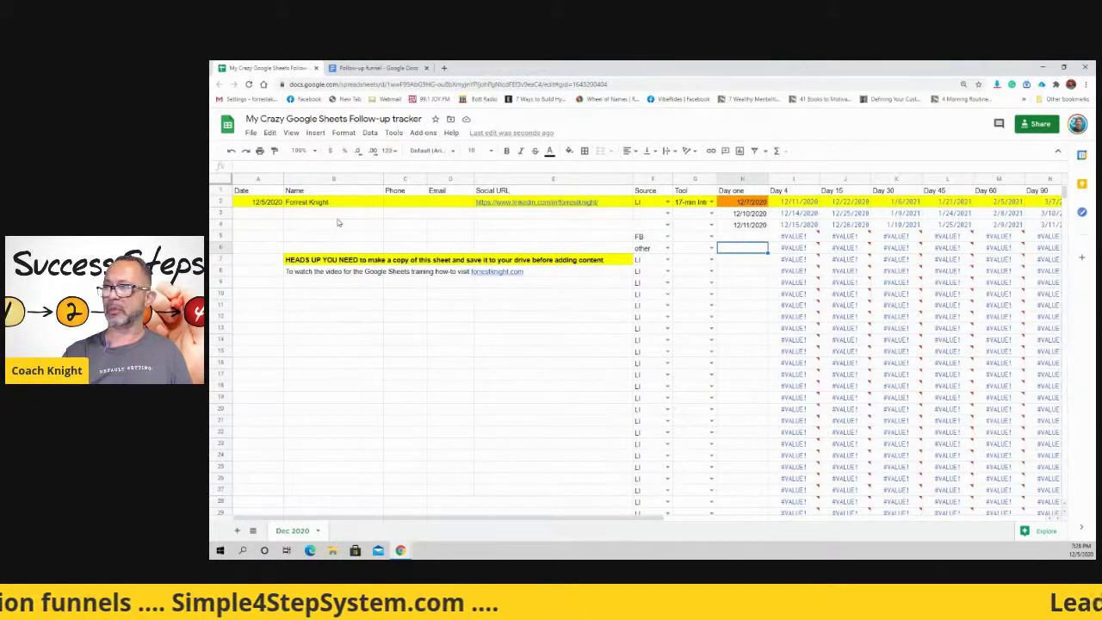
Fill the Day 45 date cell in row 2 with cyan.
drag(579, 521, 660, 522)
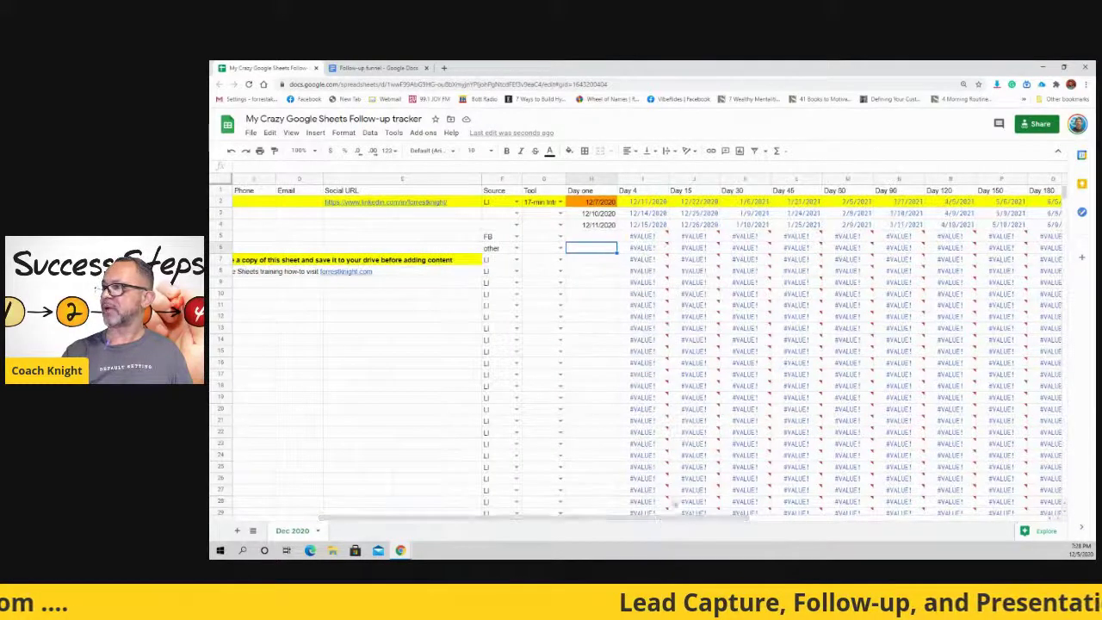
click(792, 203)
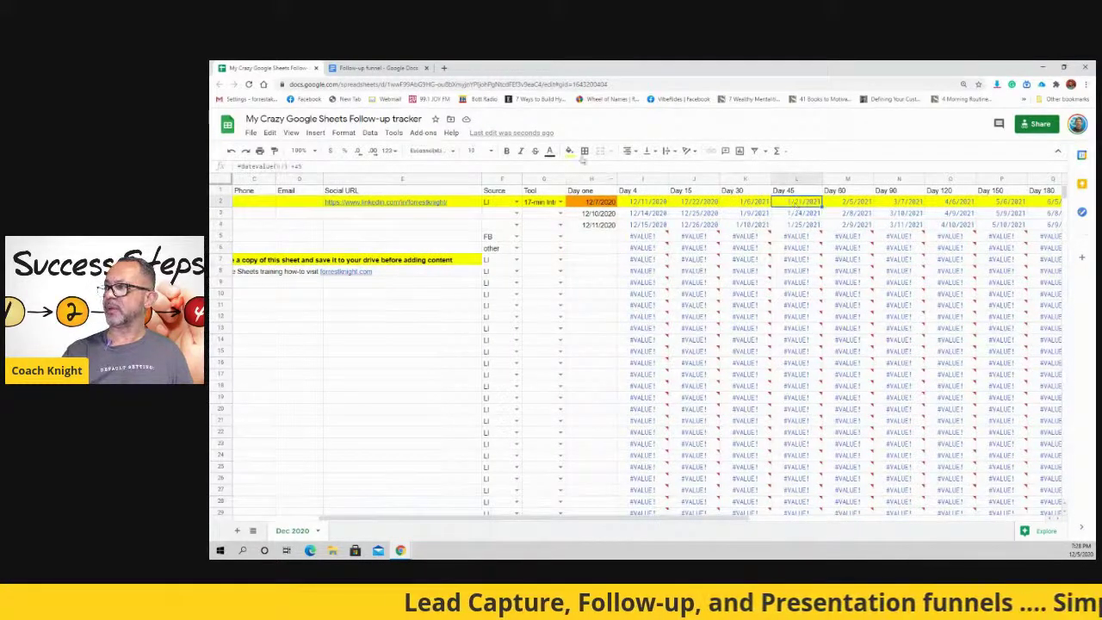
click(569, 150)
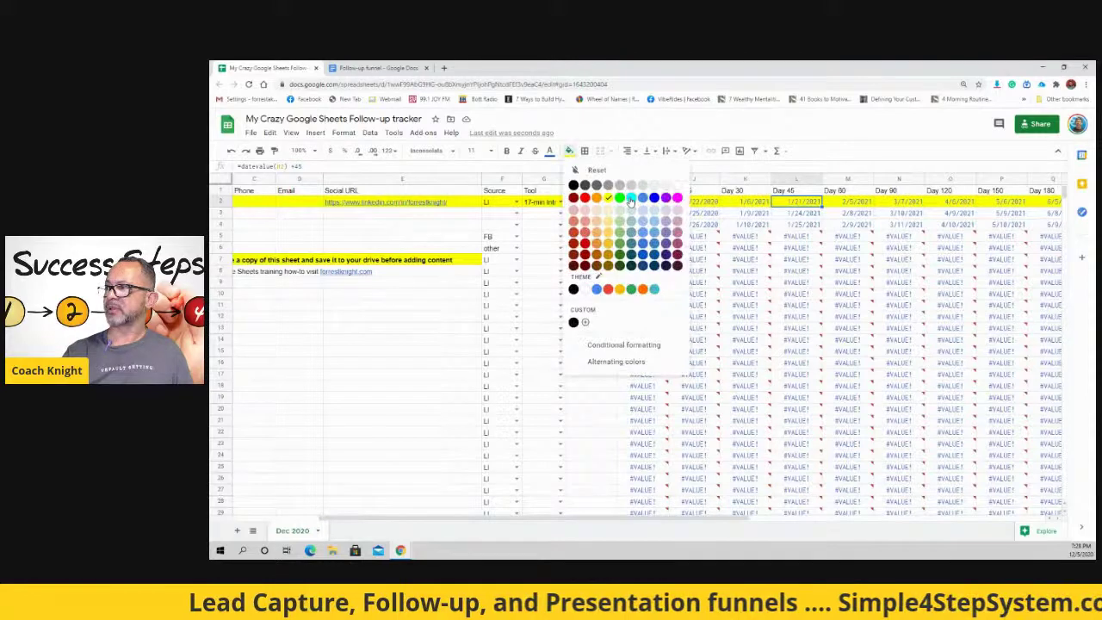
click(631, 198)
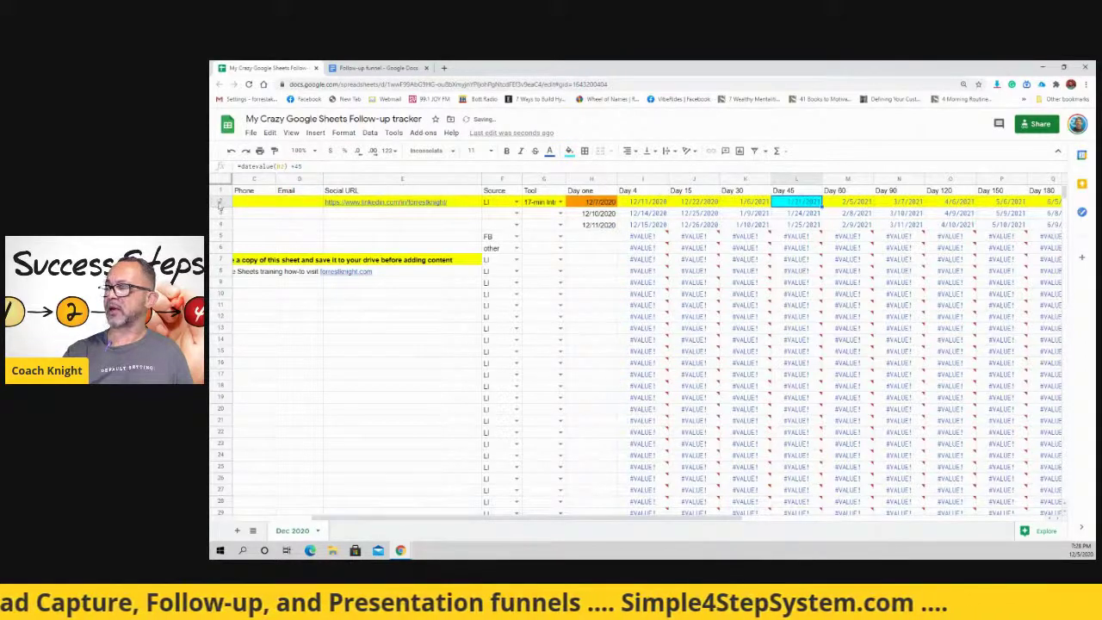
Fill the whole contact row 2 with cyan.
click(254, 202)
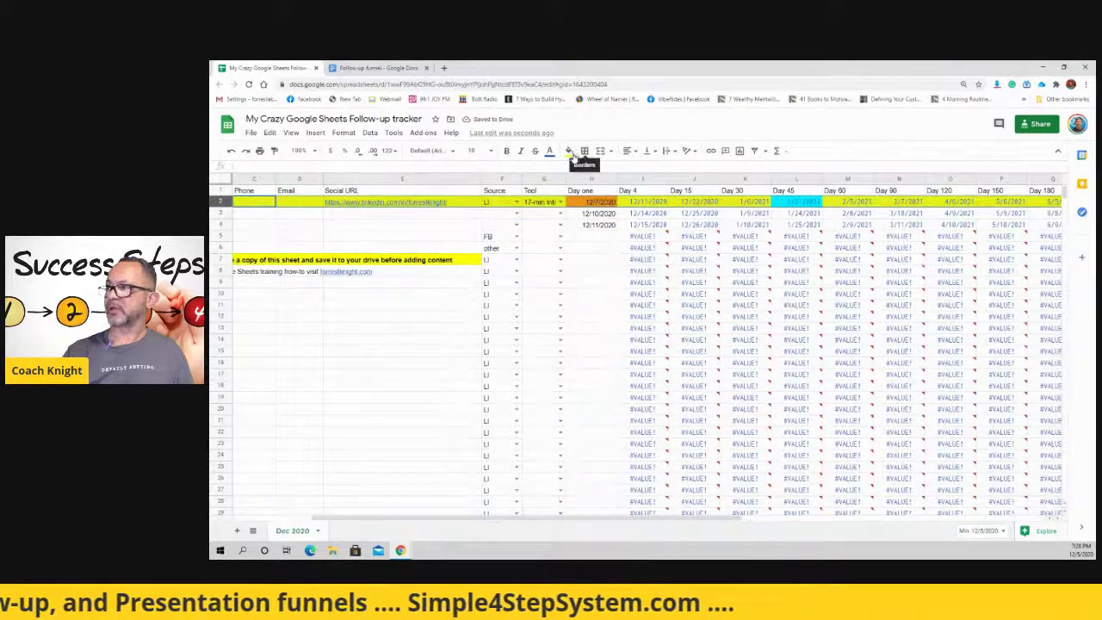
click(569, 150)
click(631, 198)
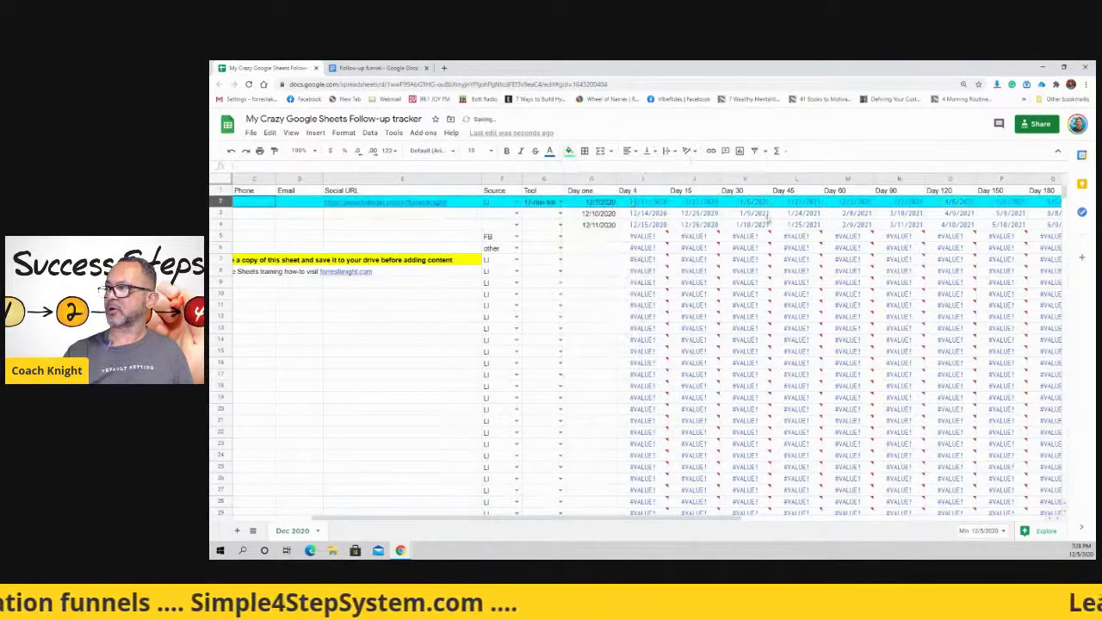
Mark the Day 45 date in row 2 with an orange cell fill.
click(798, 203)
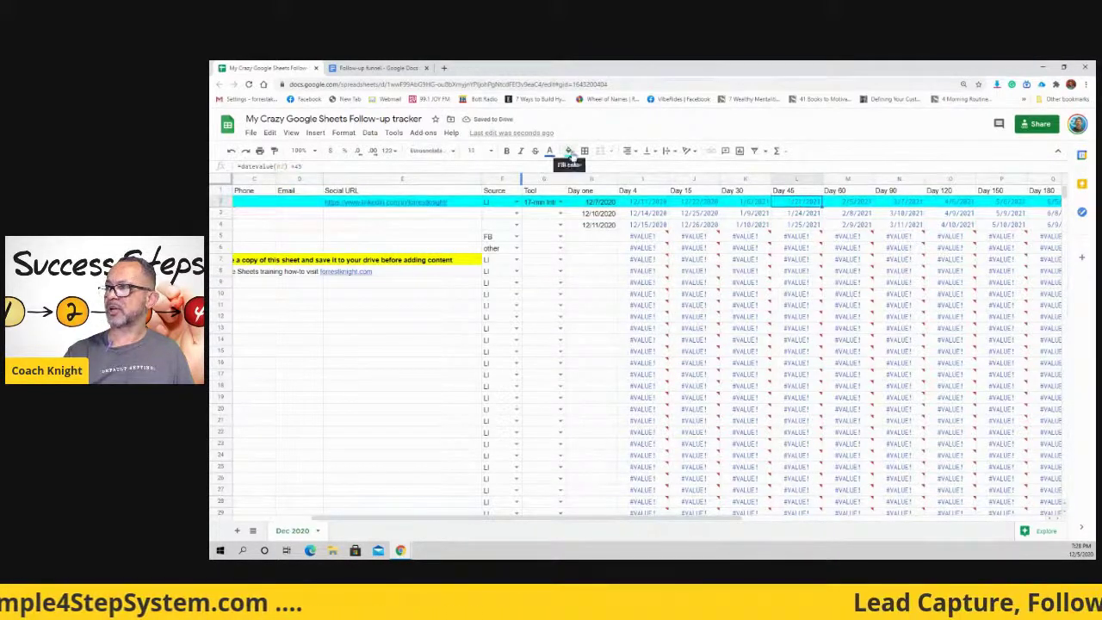
click(569, 150)
click(596, 198)
click(405, 365)
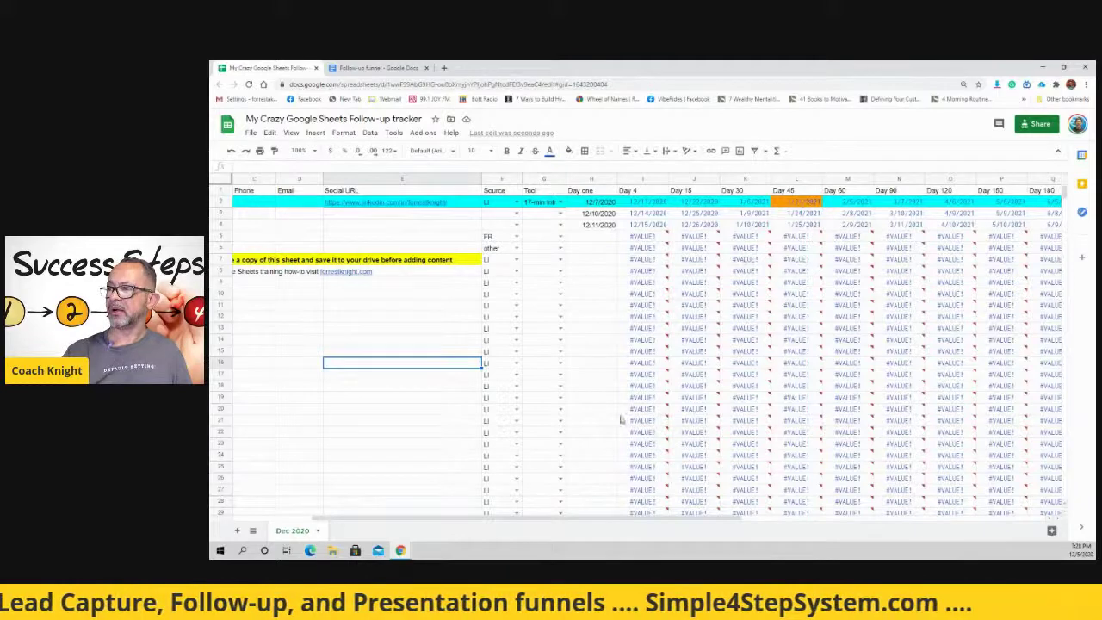
drag(572, 525, 490, 524)
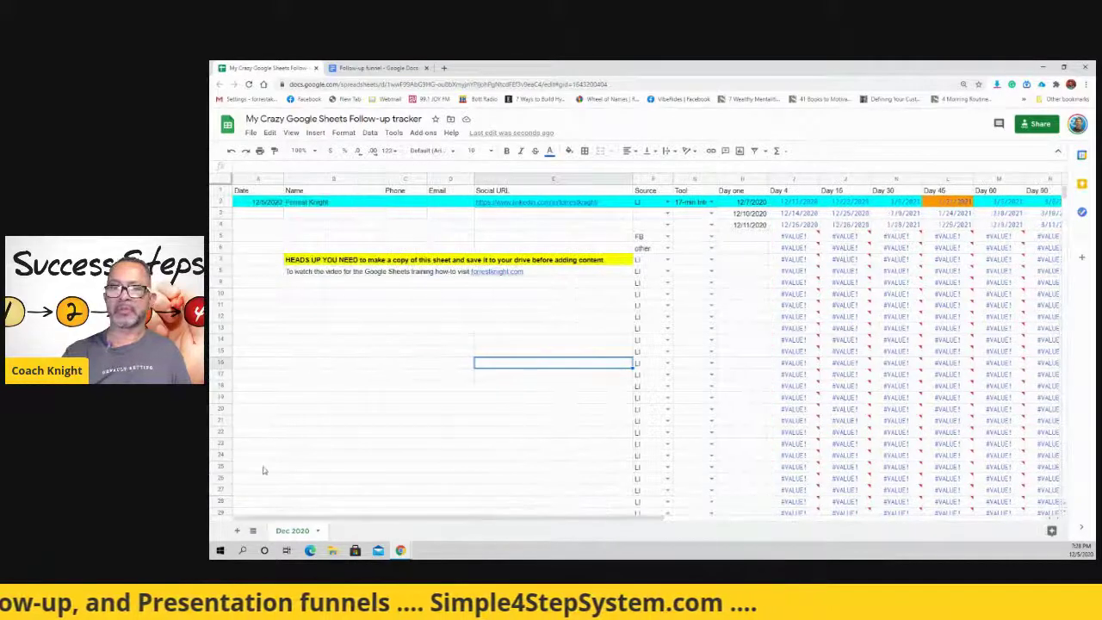